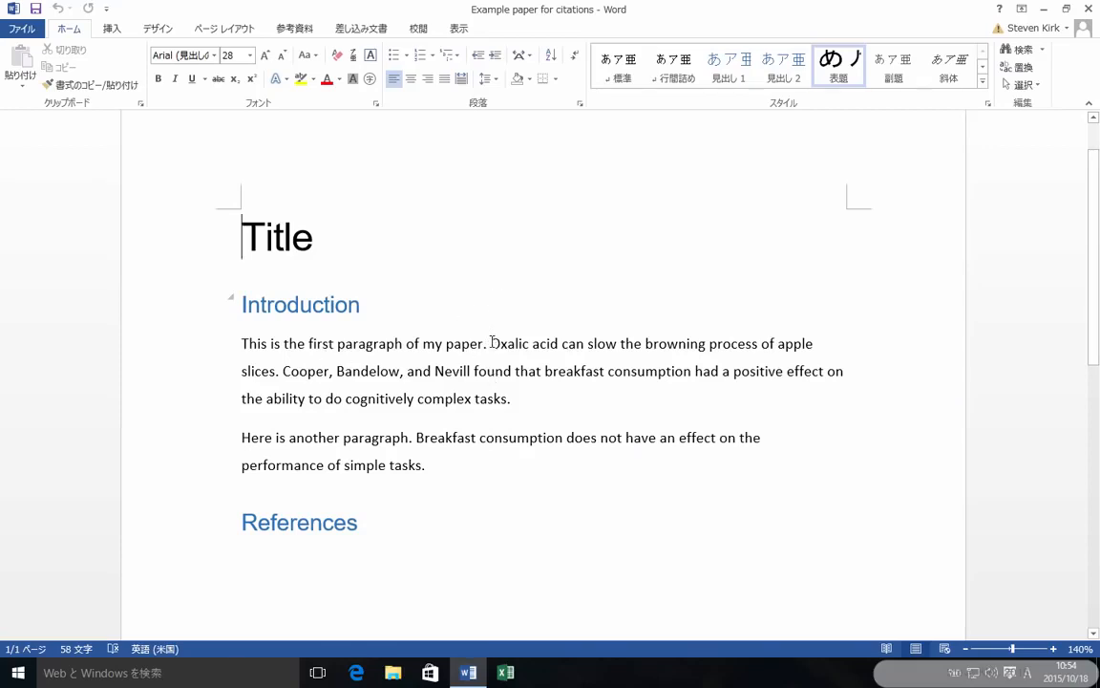
Step: Start adding a new source for an APA-style citation right after "apple slices" in the first Introduction paragraph
drag(491, 344, 277, 370)
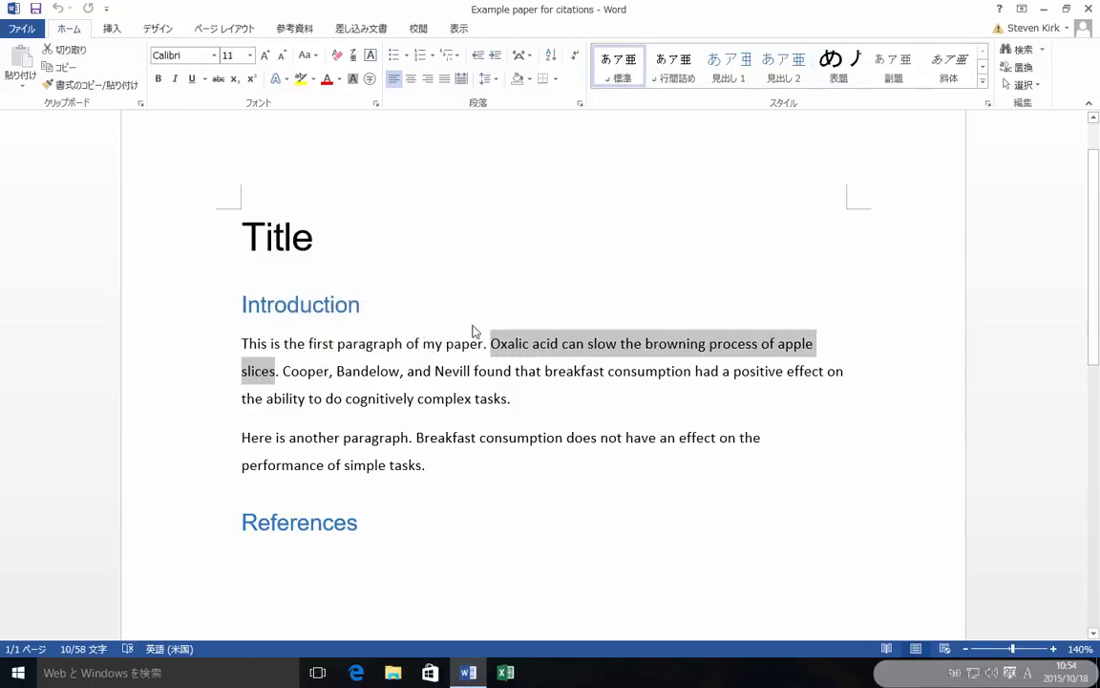
click(255, 371)
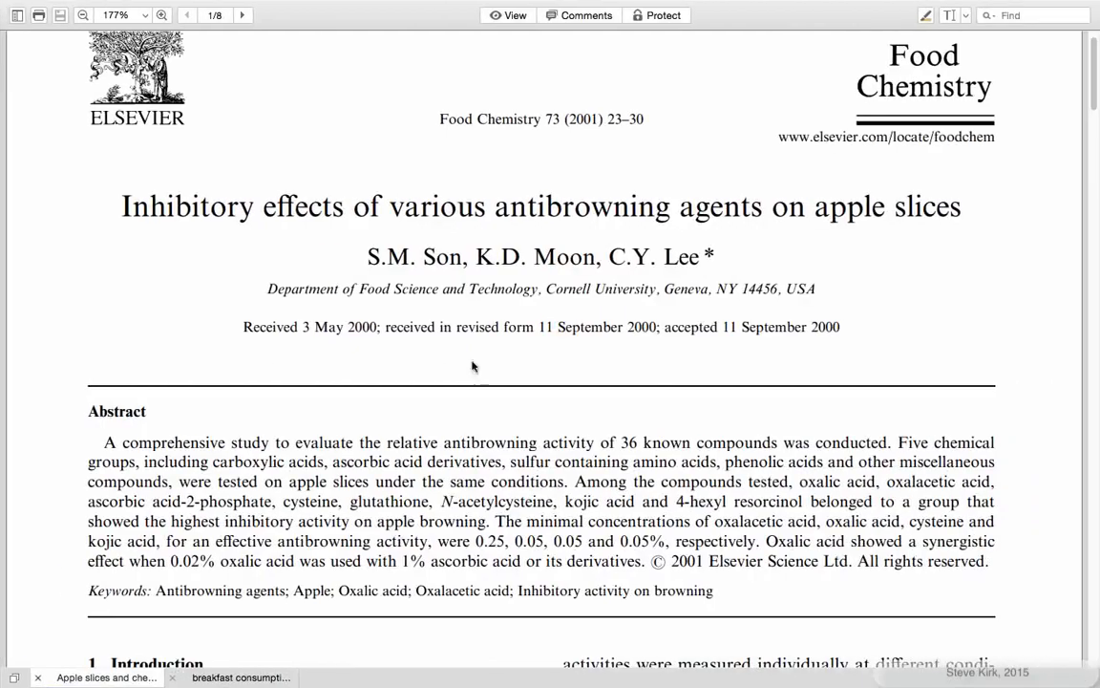
scroll(468, 353, up, 1)
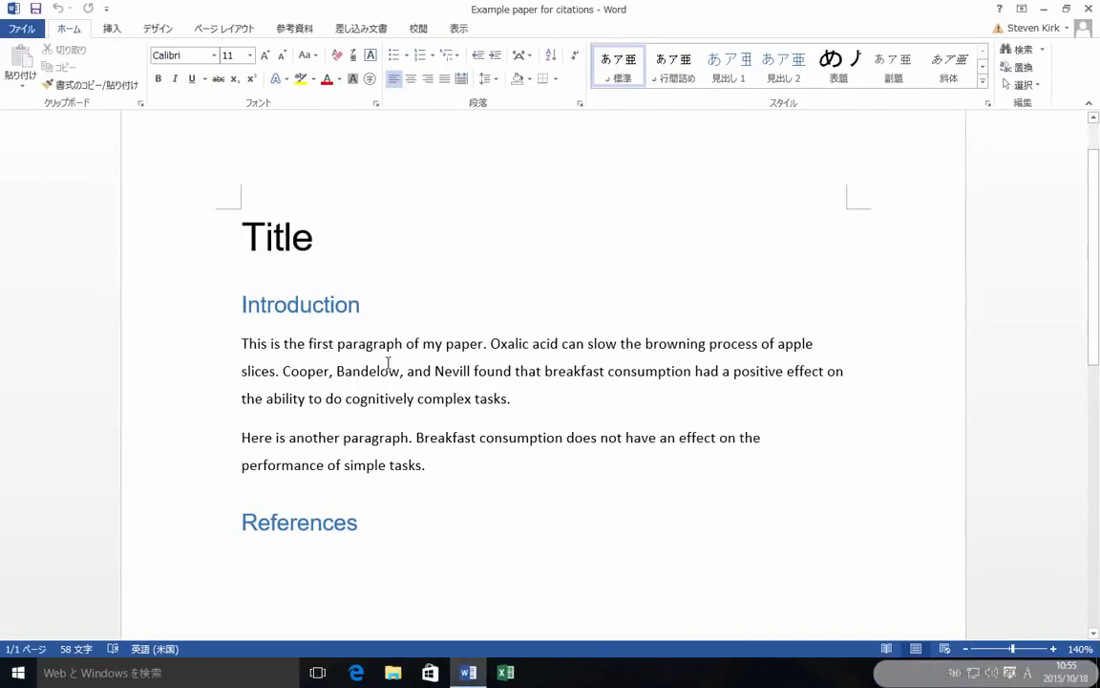
click(275, 371)
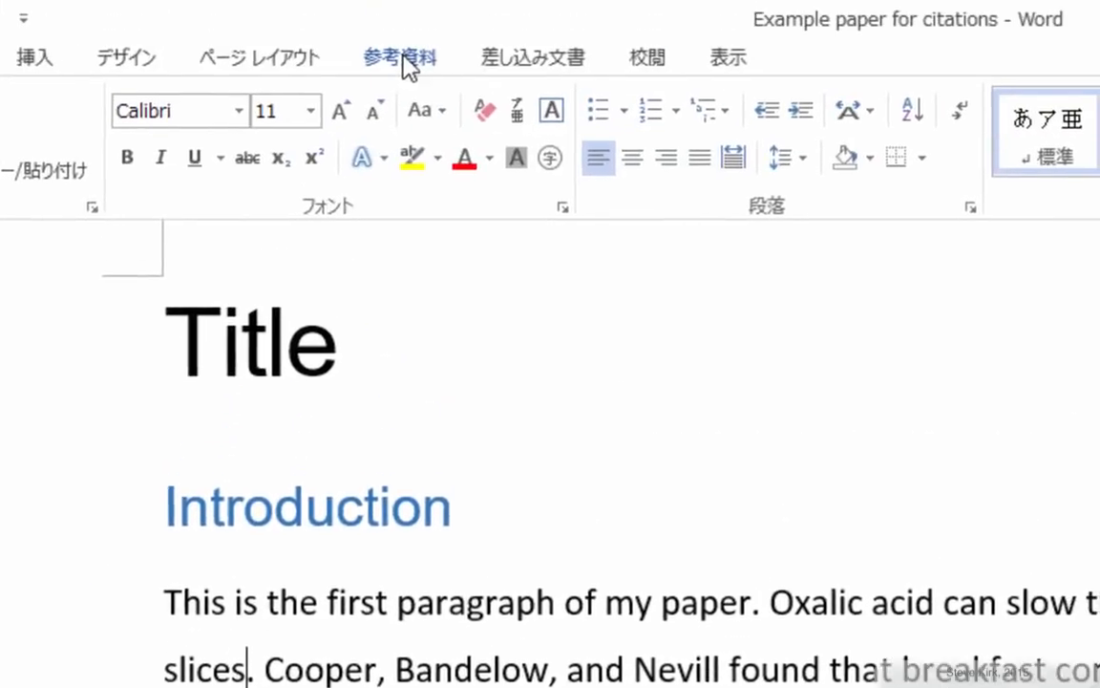
click(405, 65)
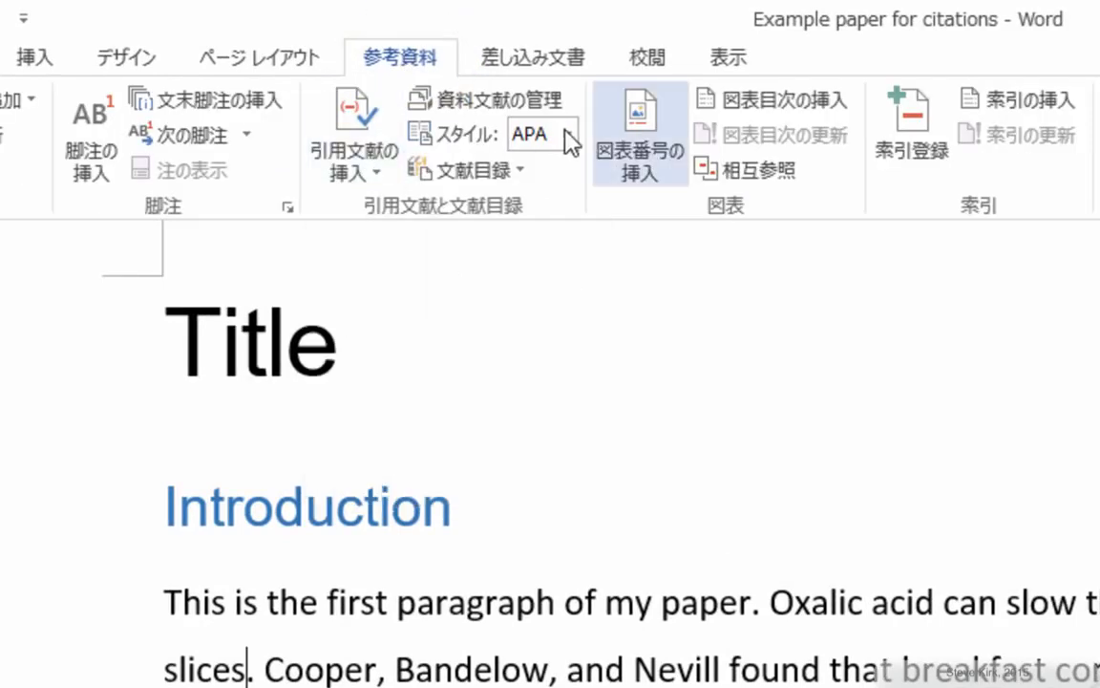
click(541, 141)
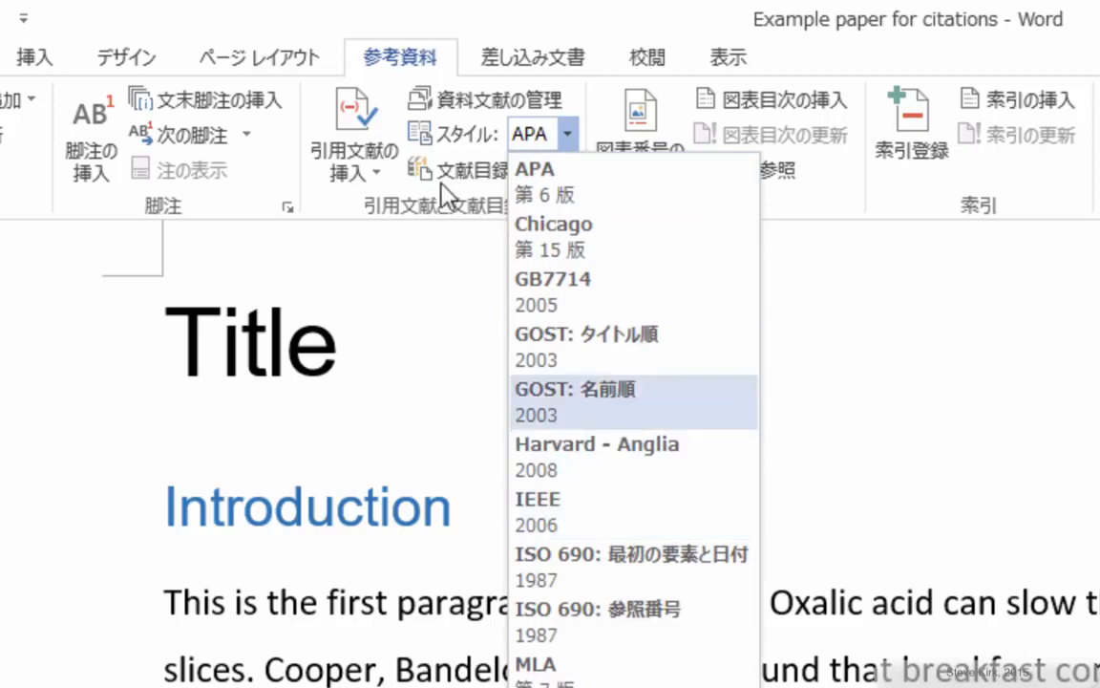
click(369, 157)
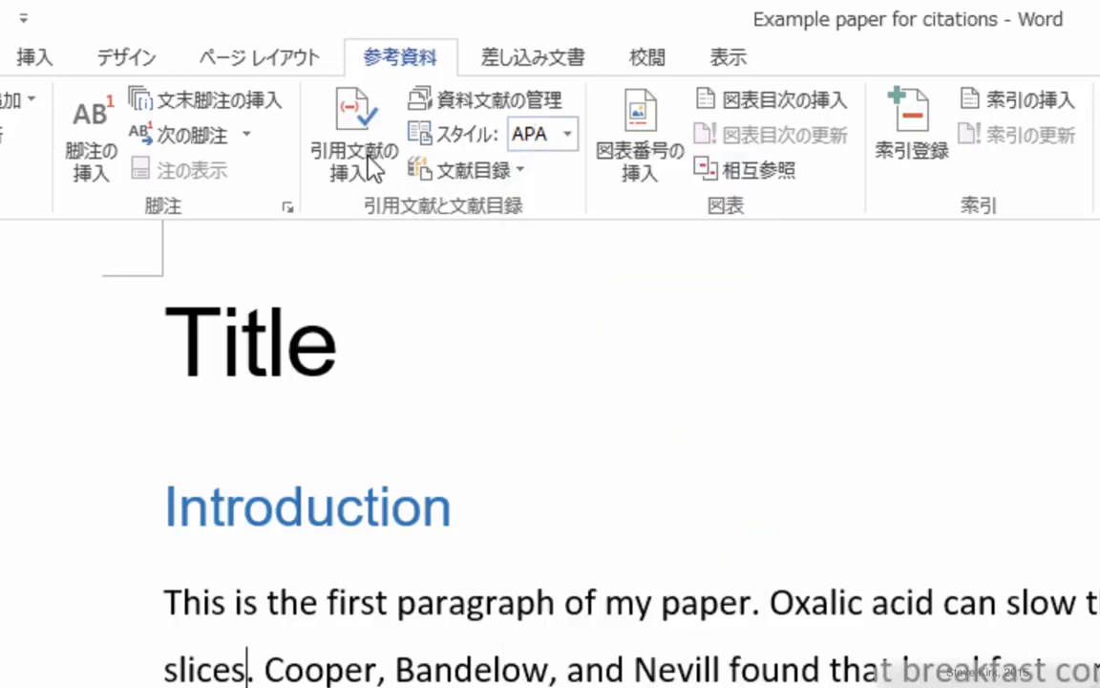
click(377, 173)
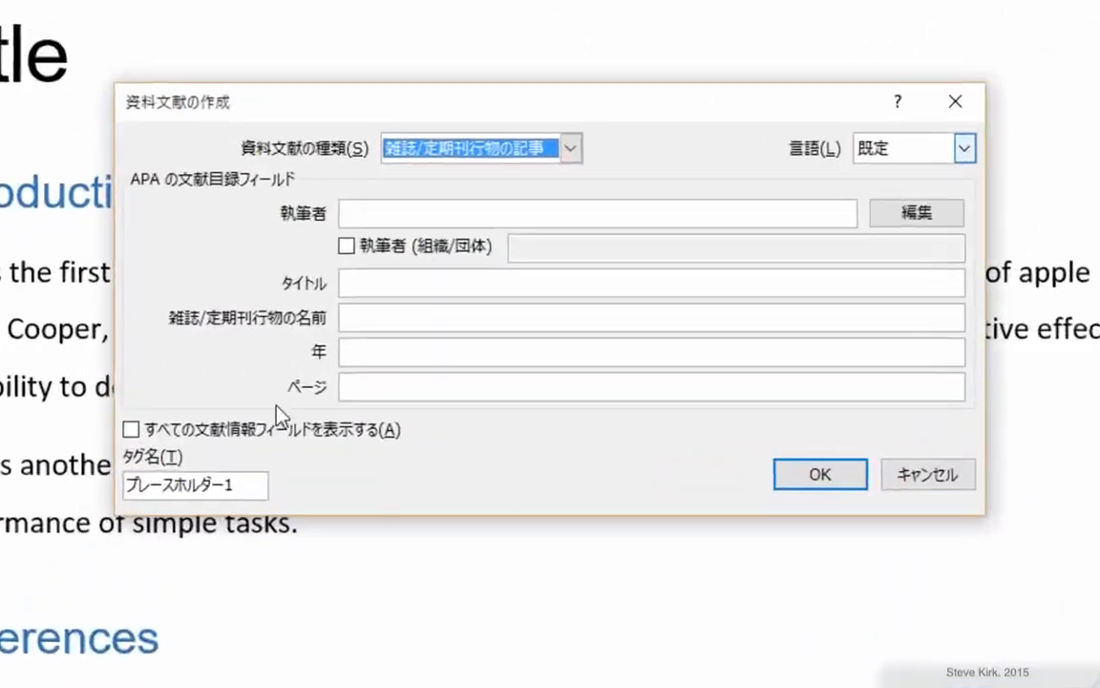
Step: Set the new journal article source's language to English (US) and show all bibliography fields
click(965, 148)
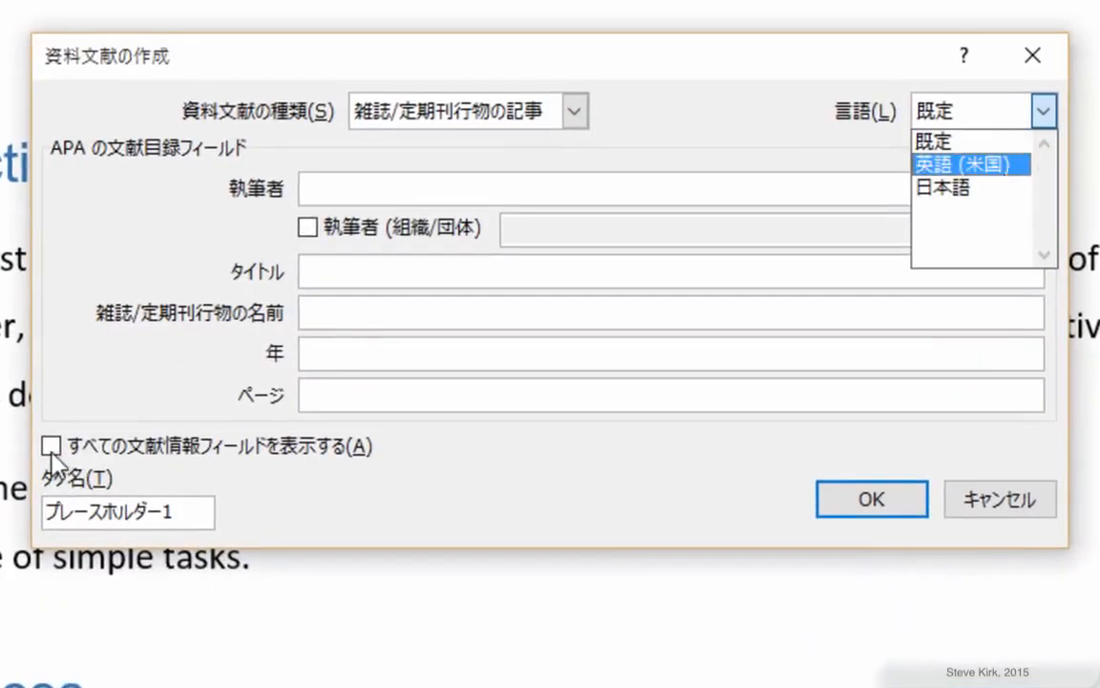
click(897, 192)
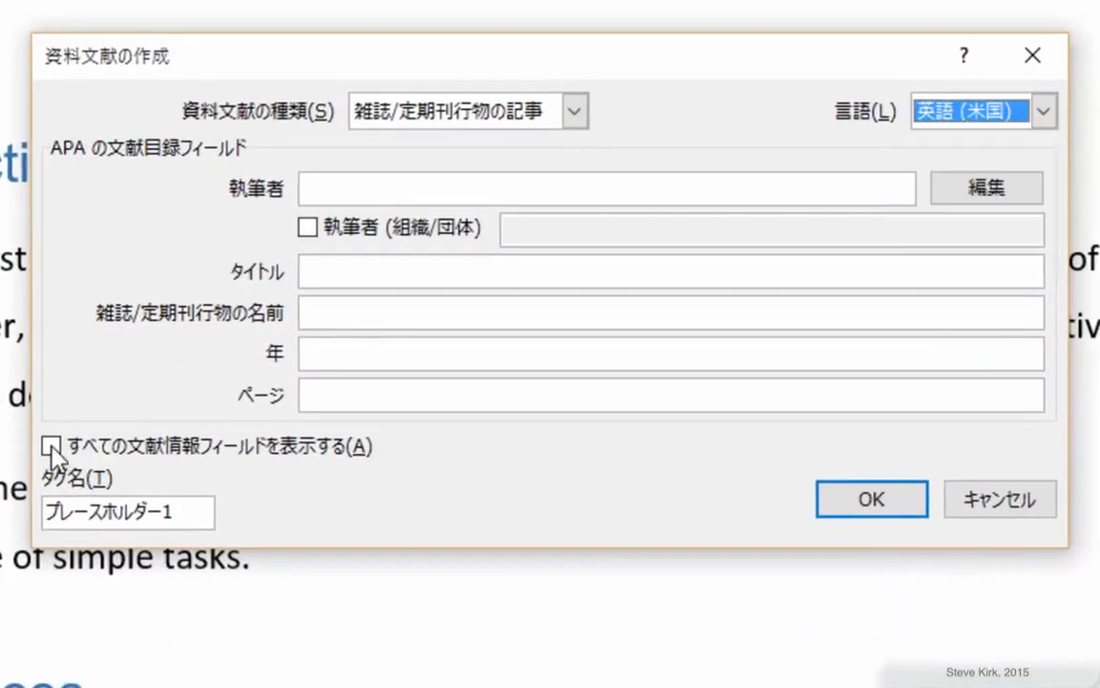
click(52, 447)
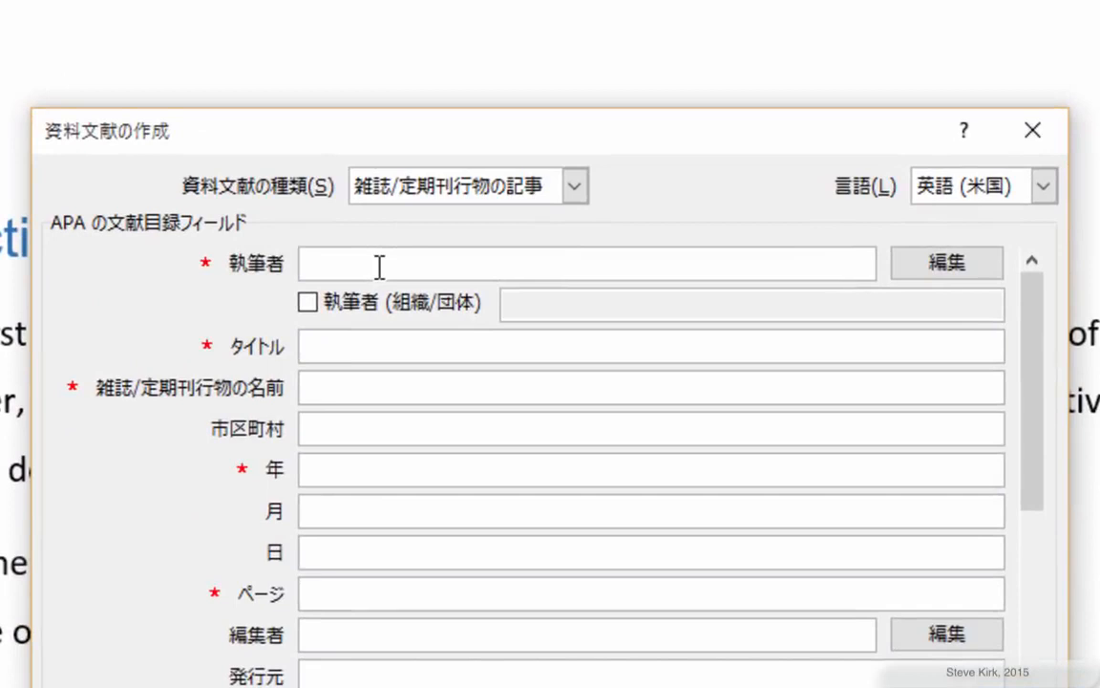
Step: Enter the apple slices article's three authors, initials before surnames, separated by semicolons
text(S.M. S)
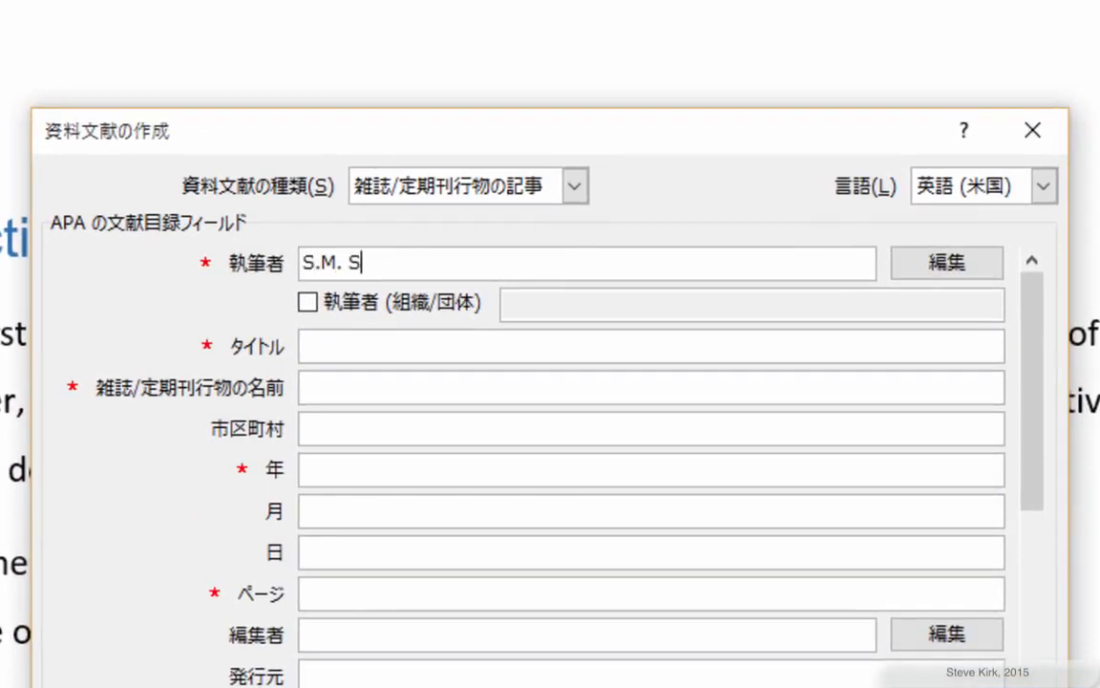
text(on;)
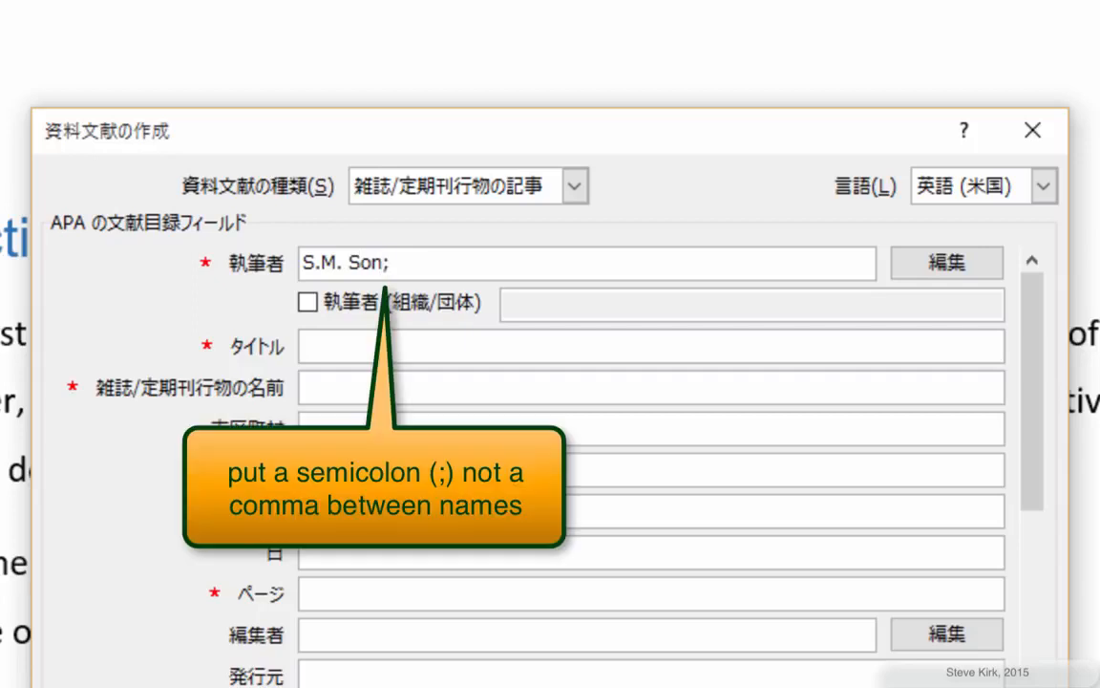
text( K.D. )
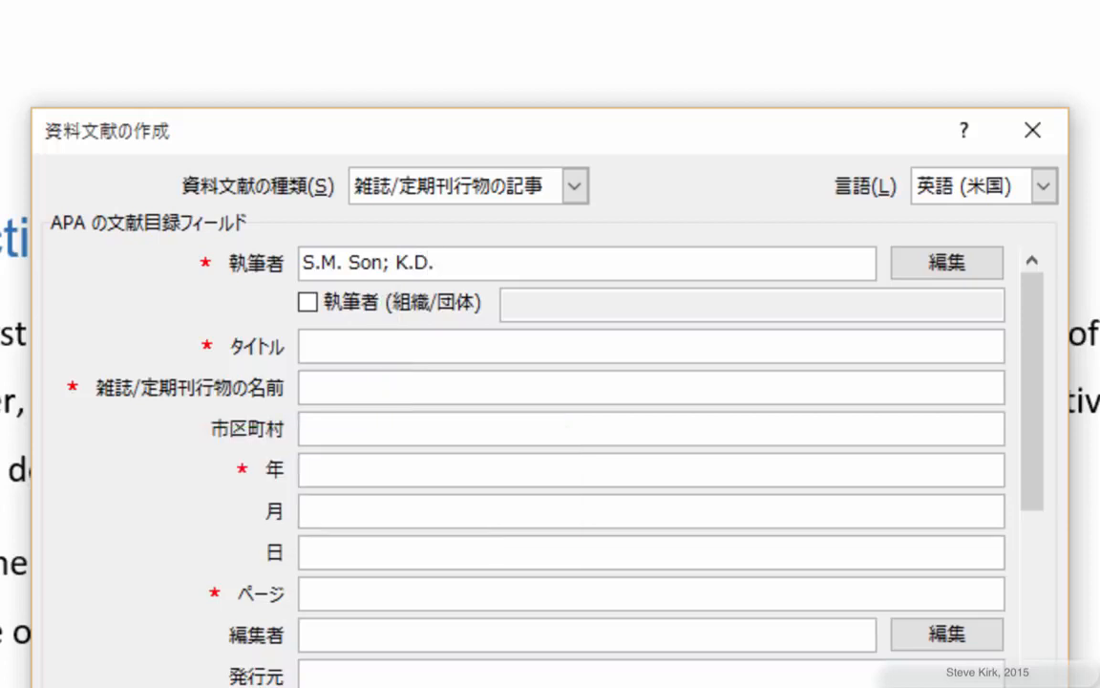
text(Moon; C)
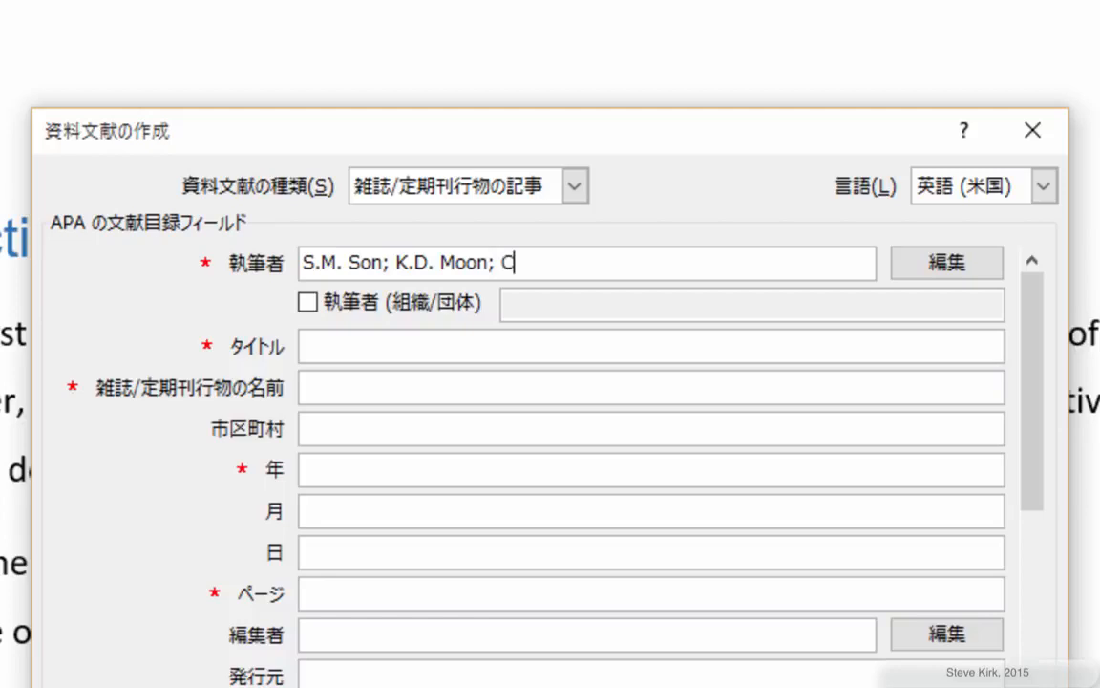
text(.Y. lee)
key(BackSpace)
key(BackSpace)
key(BackSpace)
text(Lee)
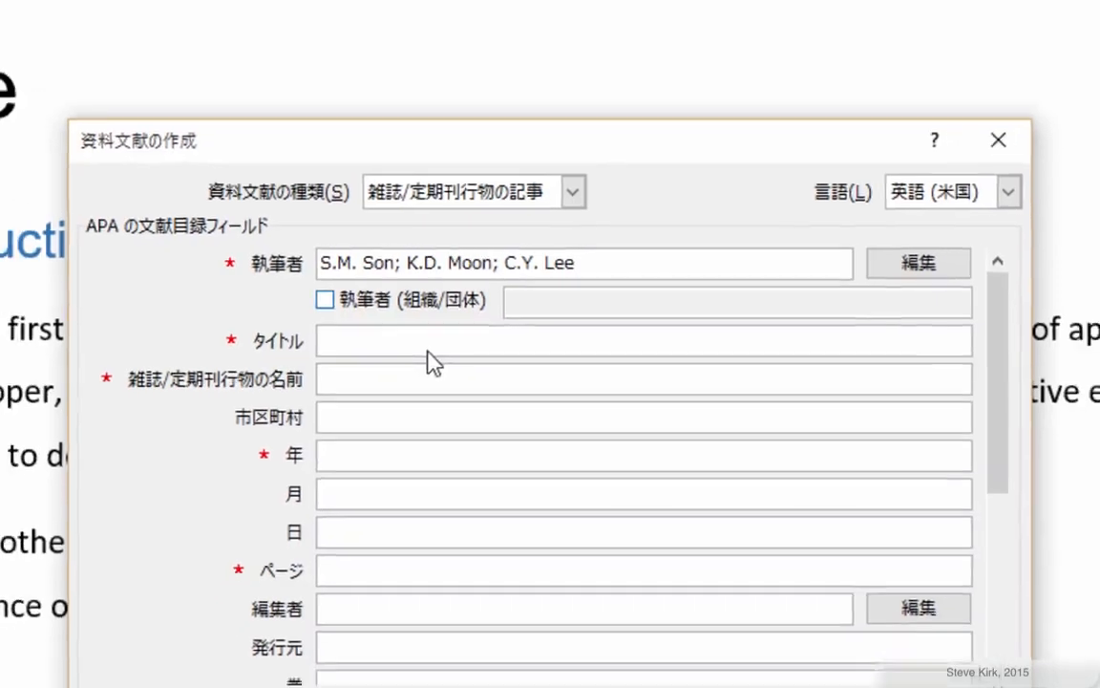
Step: Set the source title to "Inhibitory effects of various antibrowning agents on apple slices" and the journal name to "Food Chemistry"
click(425, 353)
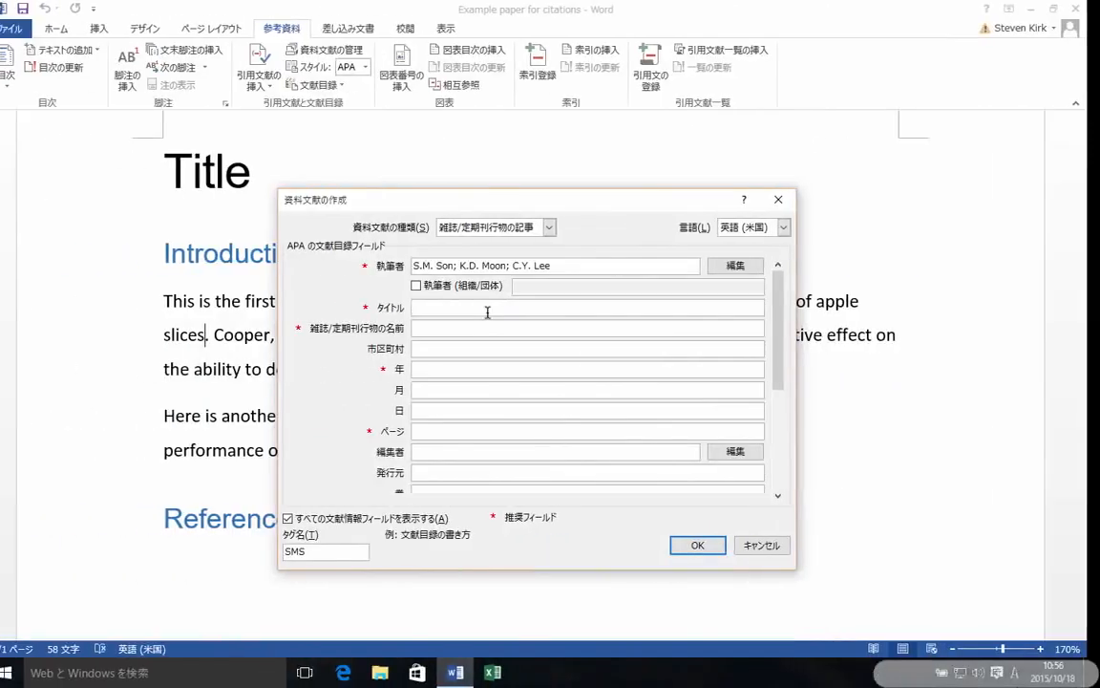
text(Inhibitory effects of various antibrowning agents on apple slices)
key(Tab)
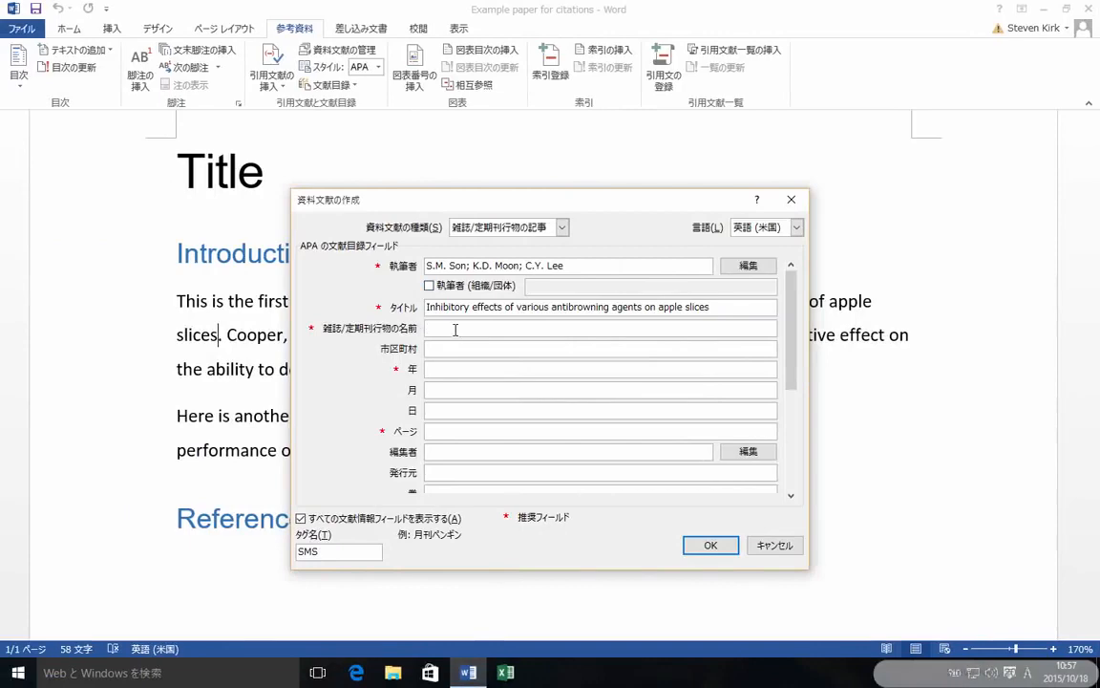
text(Food Chemistry)
Step: Give the source year 2001, pages 23-30 and volume 73, and insert its citation
click(479, 371)
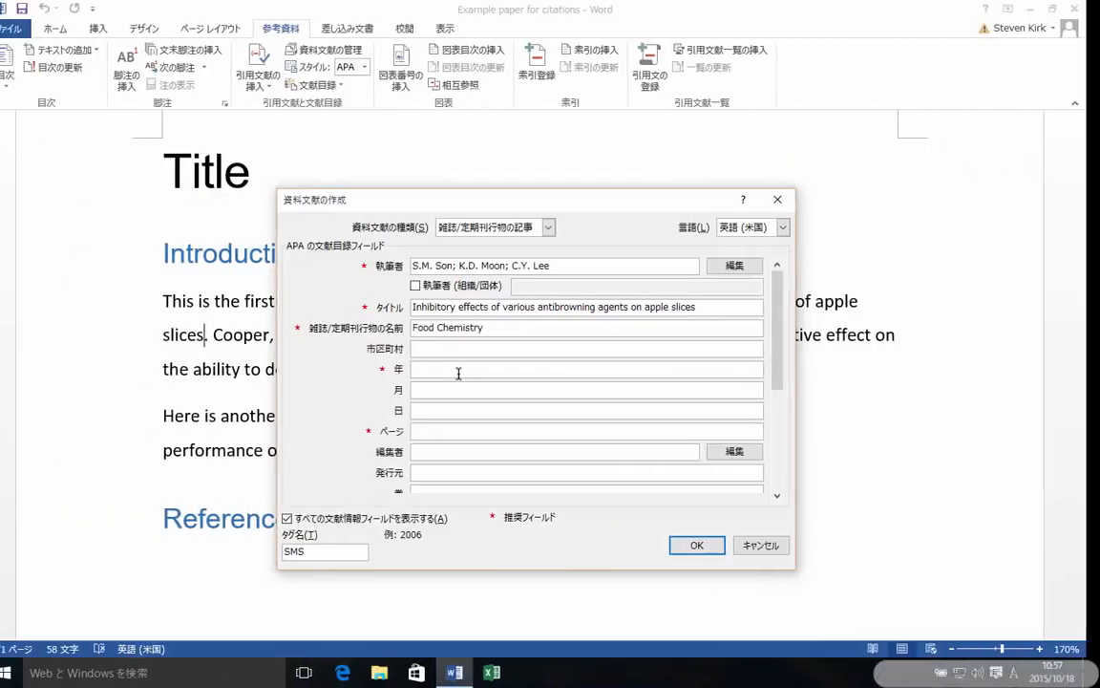
text(2001)
click(498, 425)
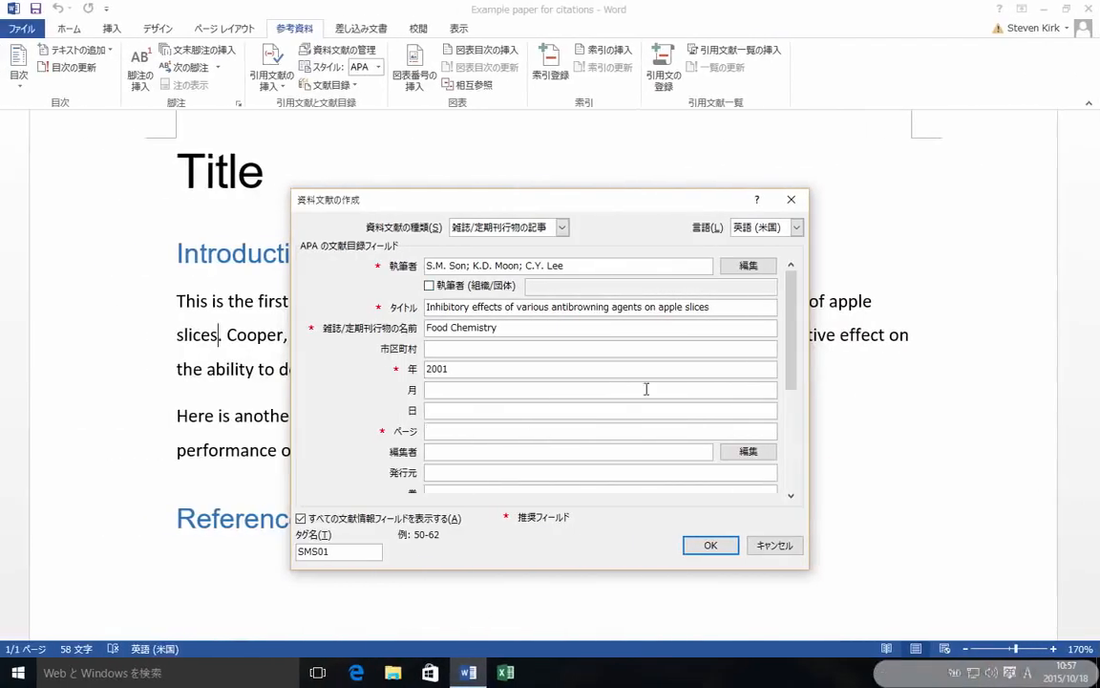
text(23-30)
scroll(406, 348, down, 3)
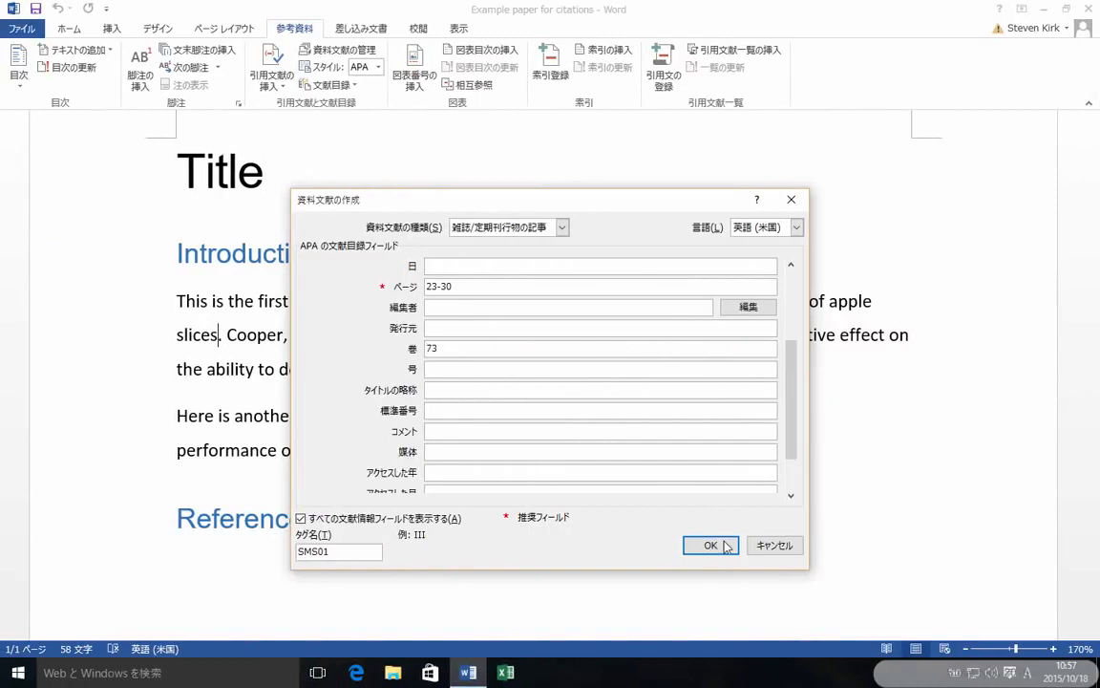
key(Return)
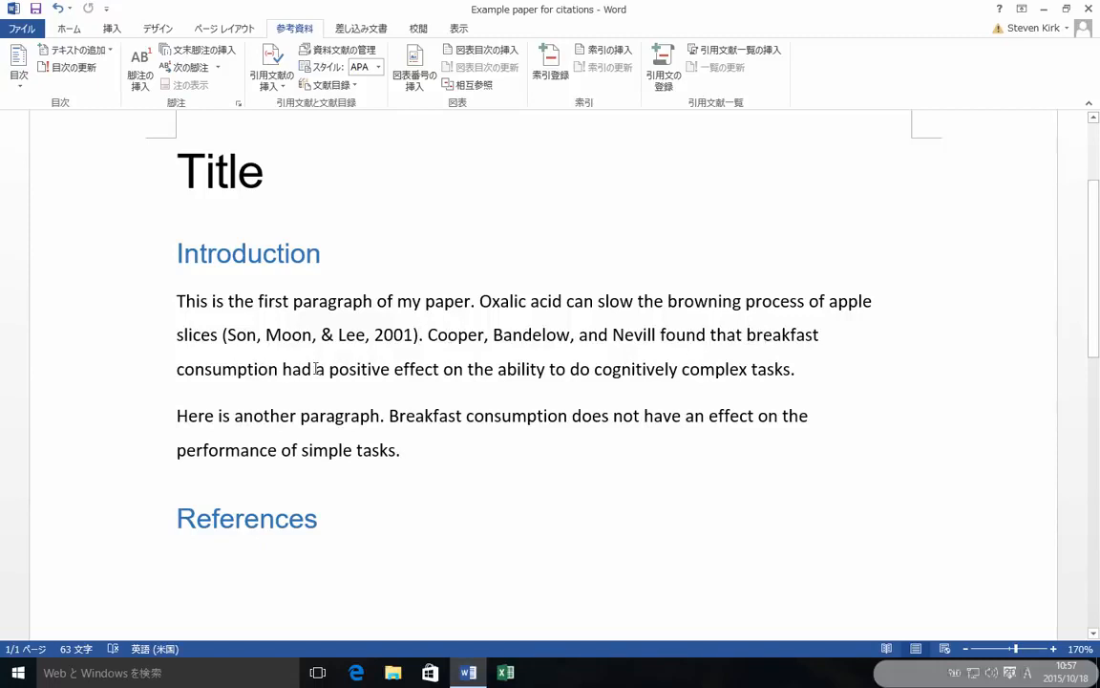
Step: Start adding a new source for a citation after the three researchers' surnames, before "found that breakfast consumption"
click(657, 336)
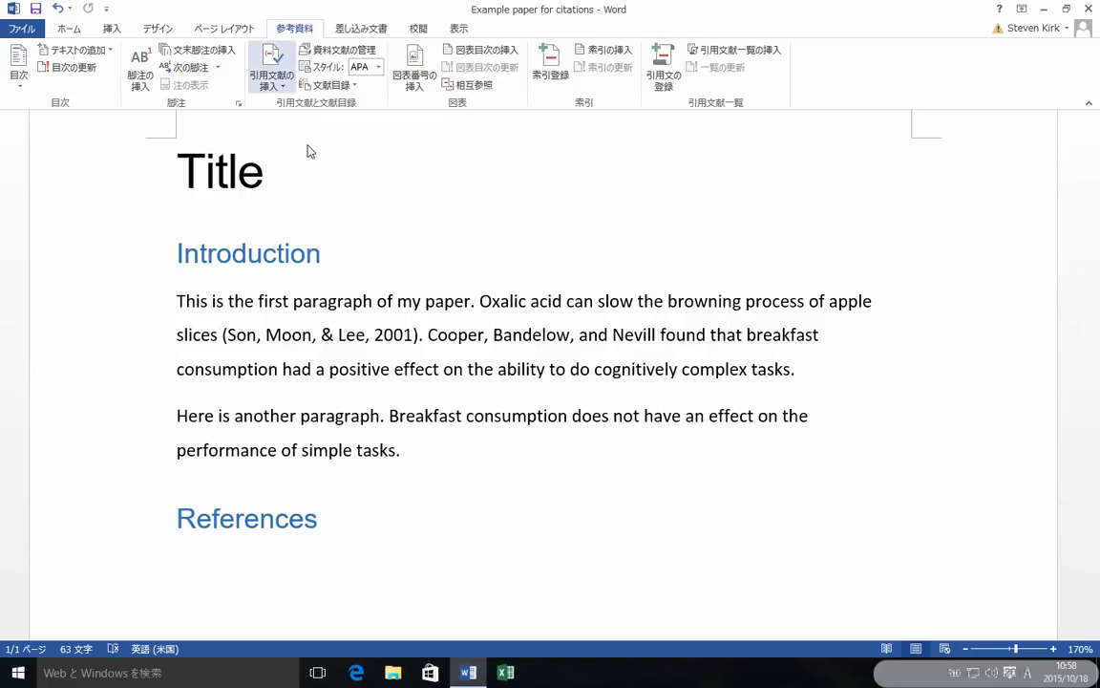
click(272, 78)
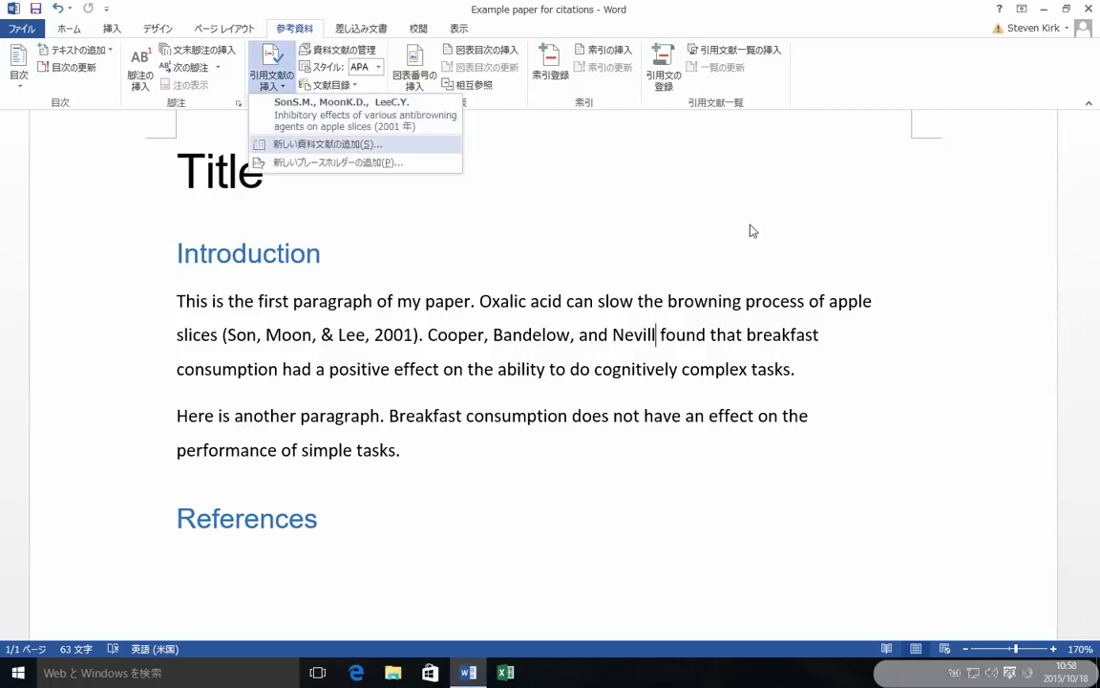
key(Return)
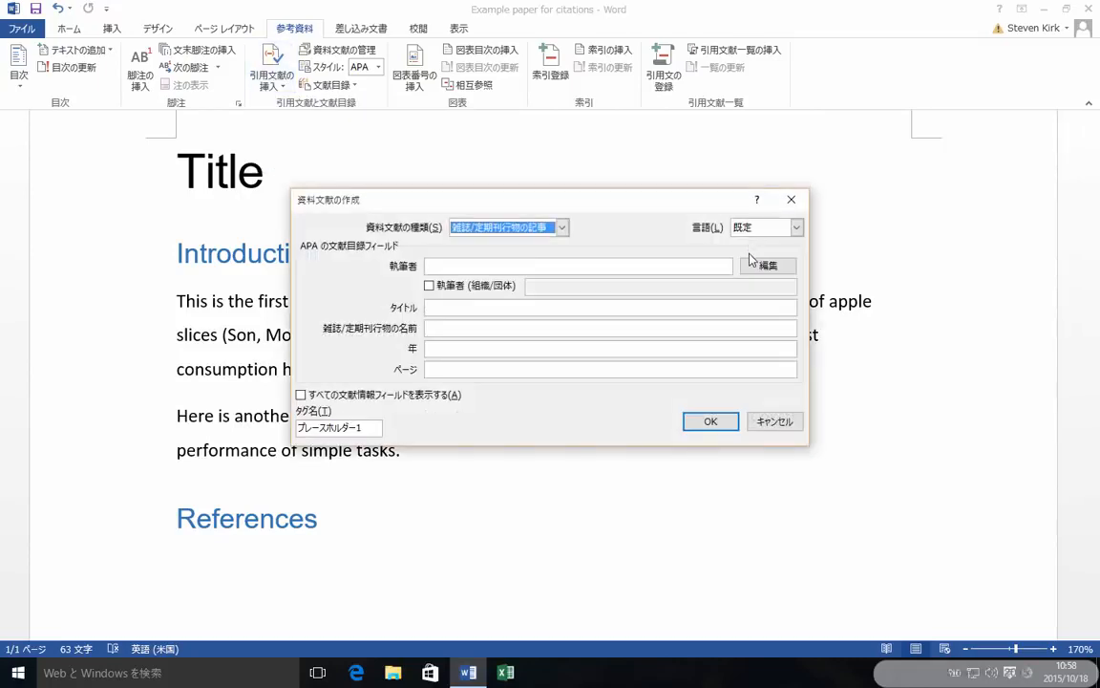
Step: Set the second source's language to English (US) and show all of its bibliography fields
click(797, 227)
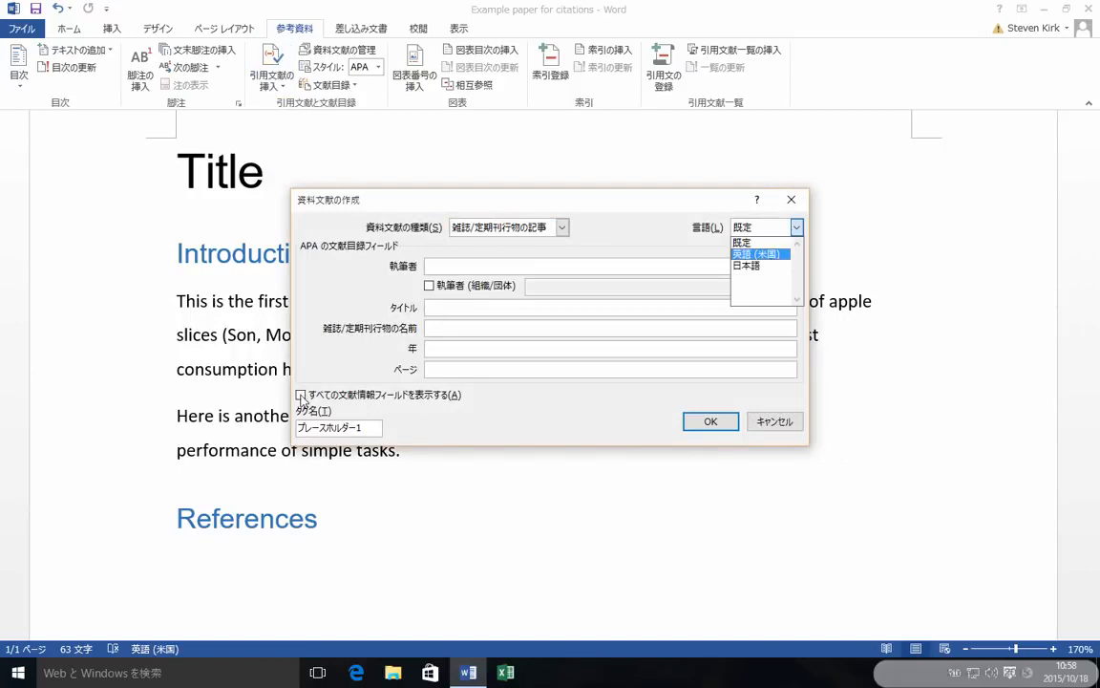
key(Return)
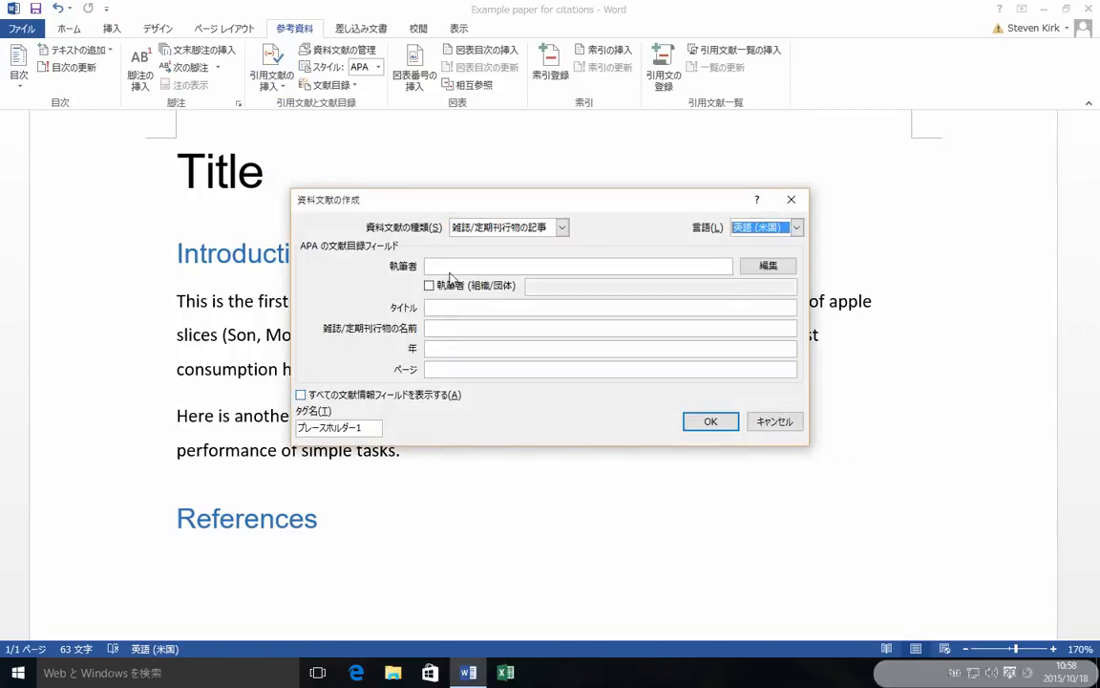
key(alt+a)
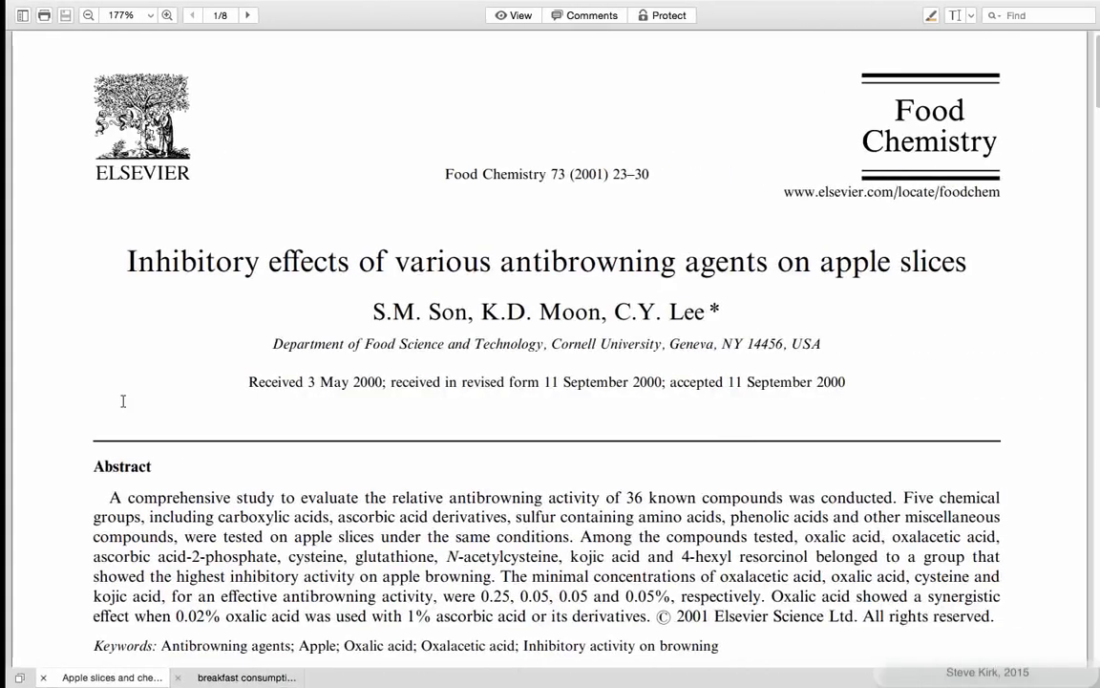
Step: Enter the breakfast article's three authors and the title "Breakfast consumption and cognitive function in adolescent schoolchildren"
key(ctrl+Tab)
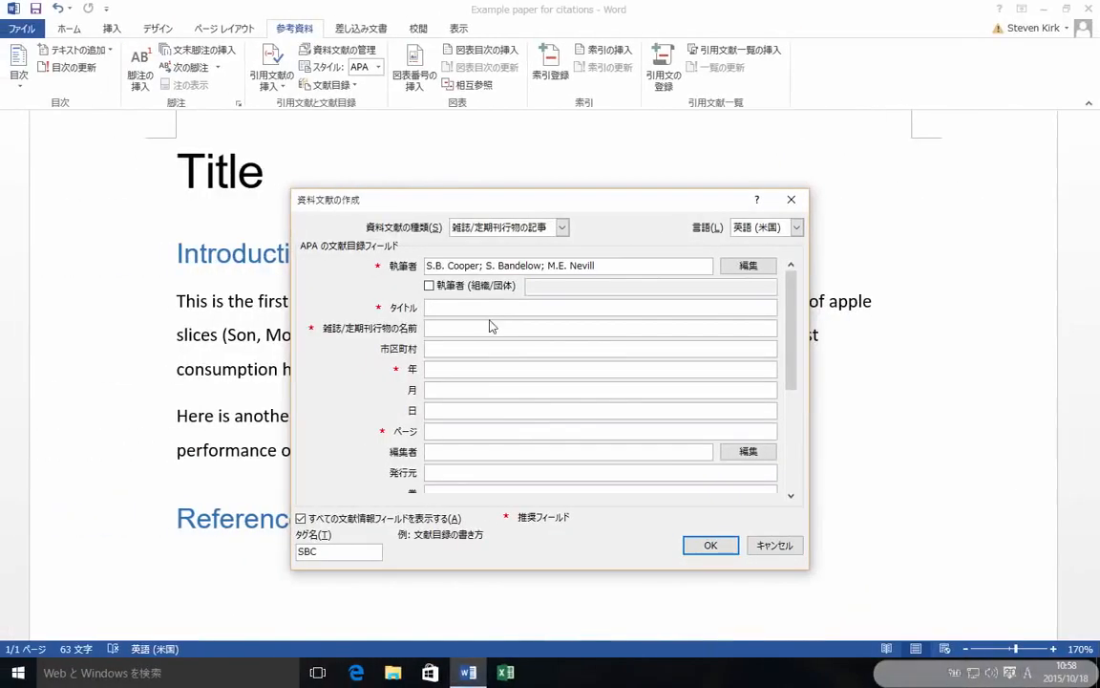
text(Breakfast consumption and cognitive function in adolescent schoolchildren)
key(Tab)
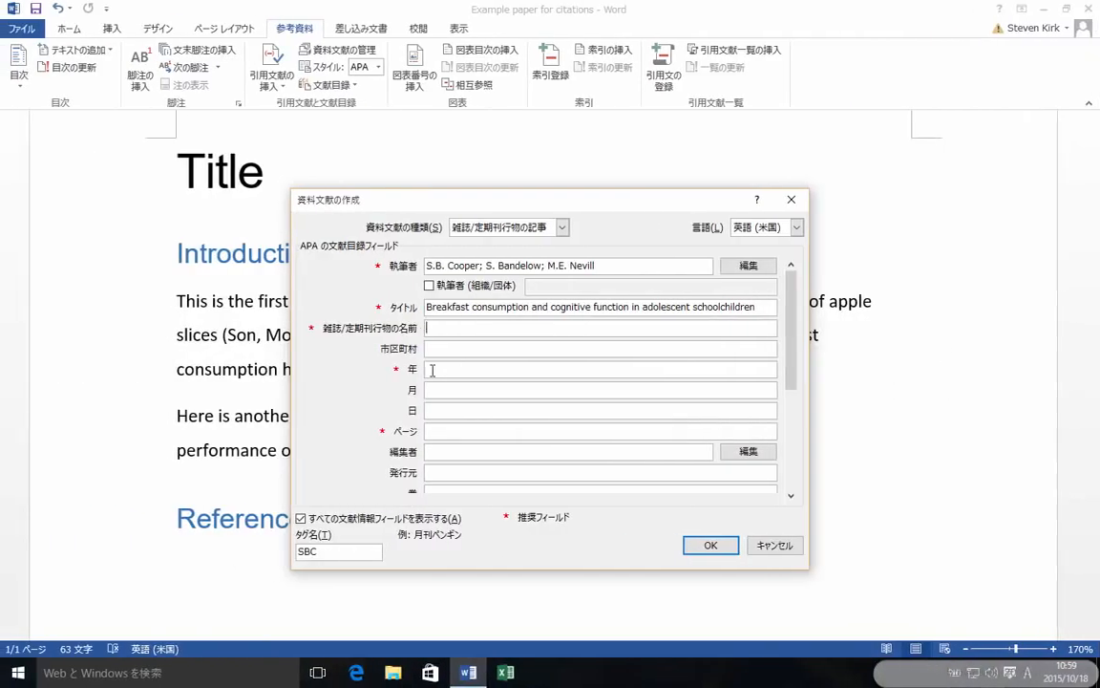
Step: Set the second source's journal name to "Physiology & Behavior" and its year to 2011
text(Physiology & Behavior)
key(Tab)
key(Tab)
key(ctrl+Right)
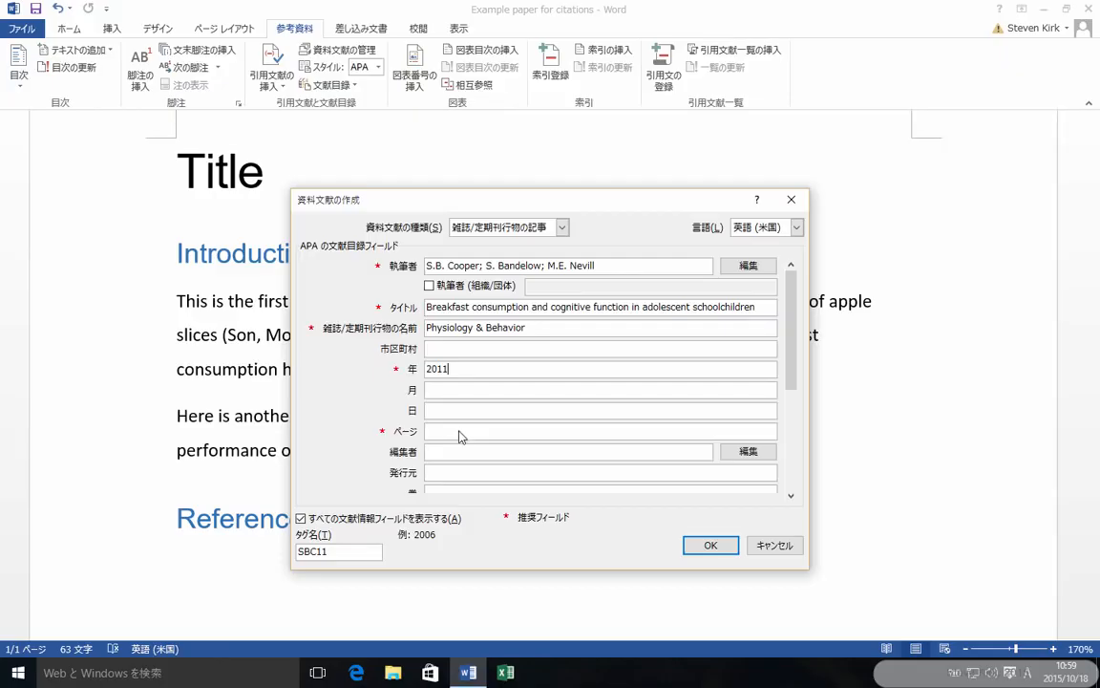
Step: Give the breakfast source pages 431-439 and volume 103, and insert its citation
click(458, 432)
key(Tab)
key(Tab)
key(Tab)
key(Tab)
key(Tab)
key(Tab)
click(465, 392)
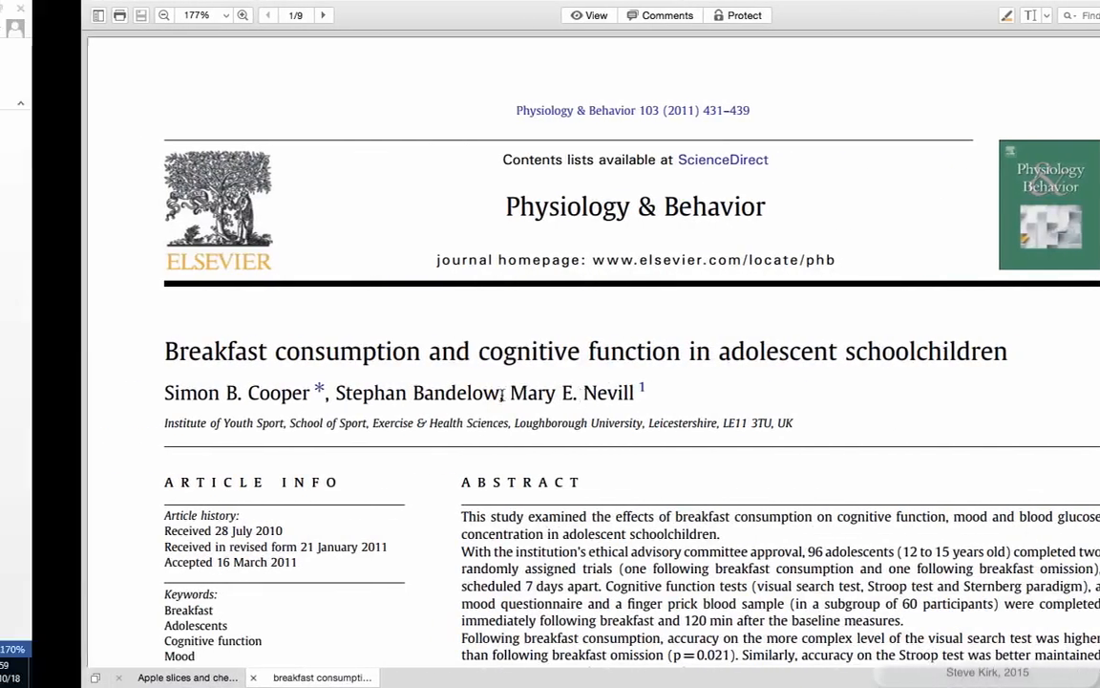
text(103)
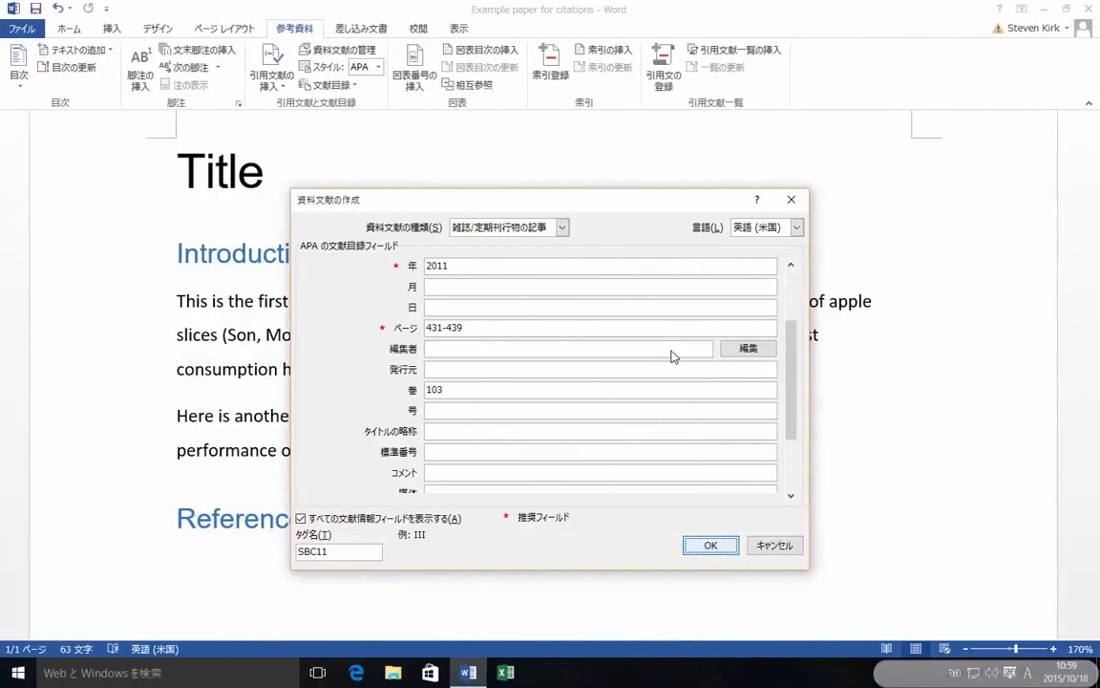
key(Return)
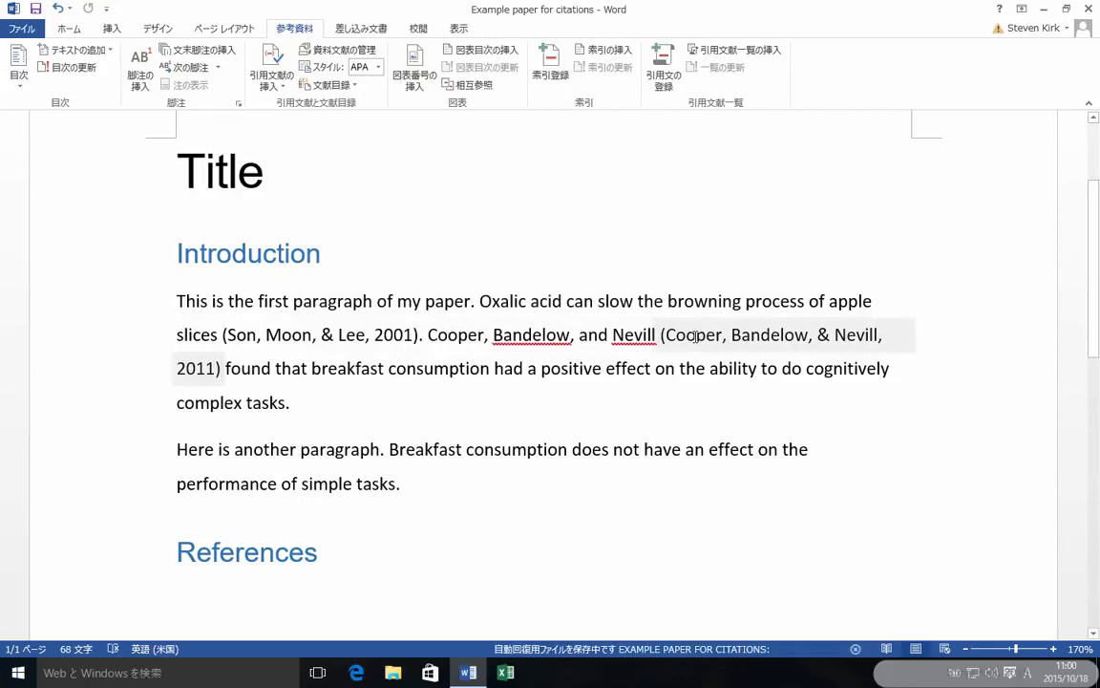
Step: Edit the breakfast article's citation in the first paragraph to suppress its author and title, keeping only the year
click(697, 336)
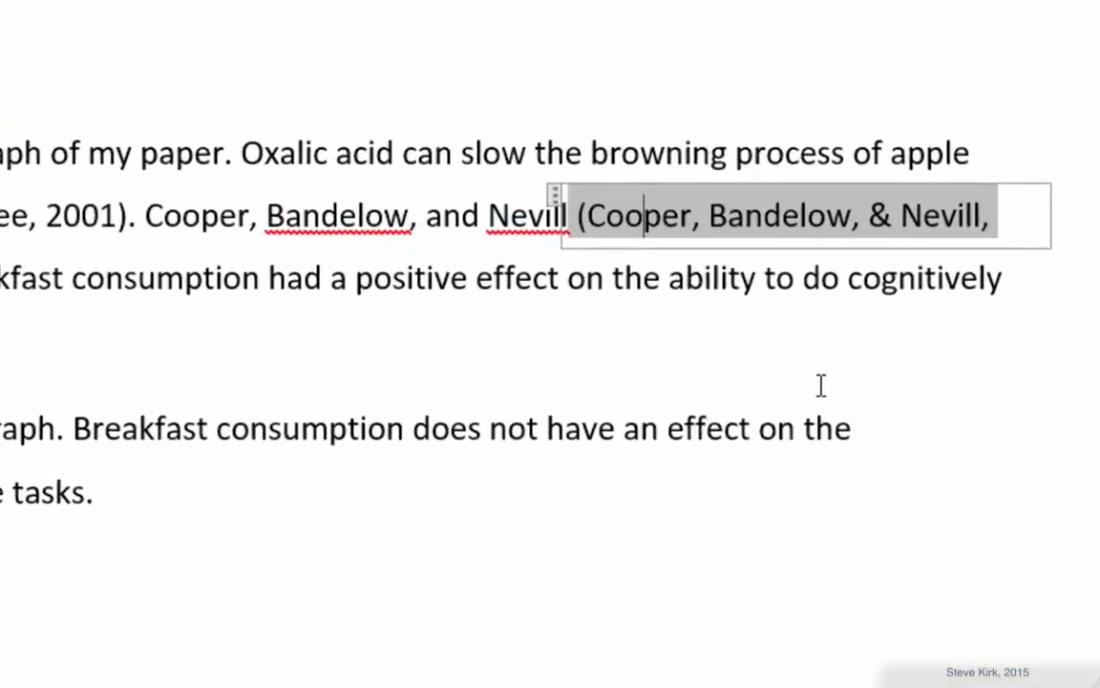
right_click(696, 336)
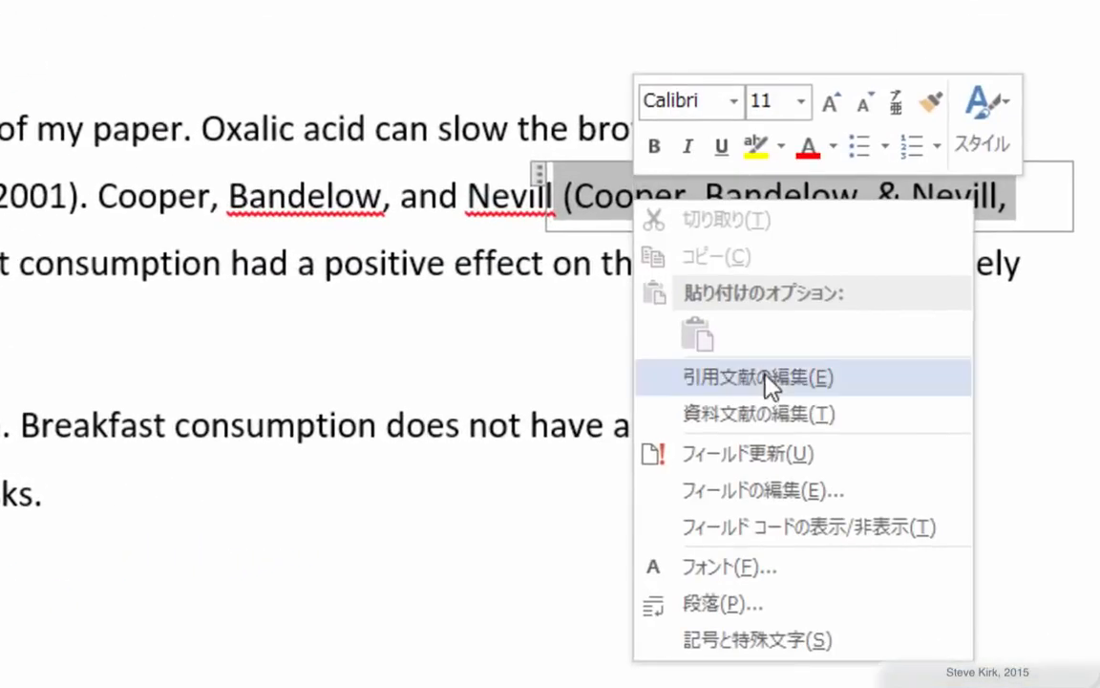
click(379, 129)
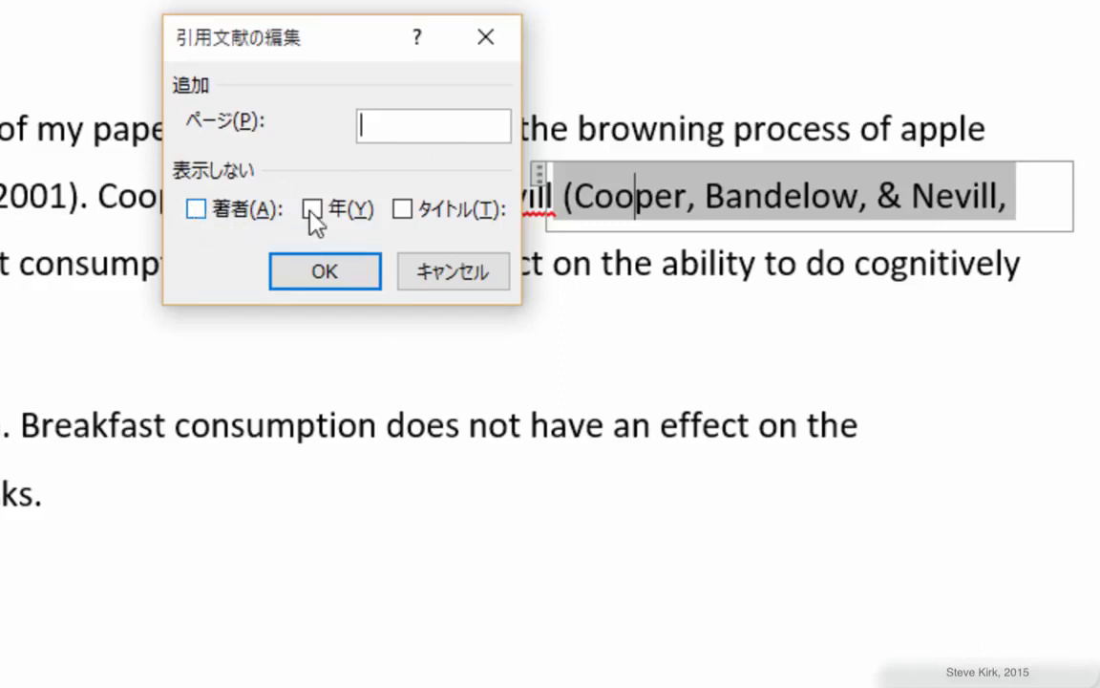
click(267, 210)
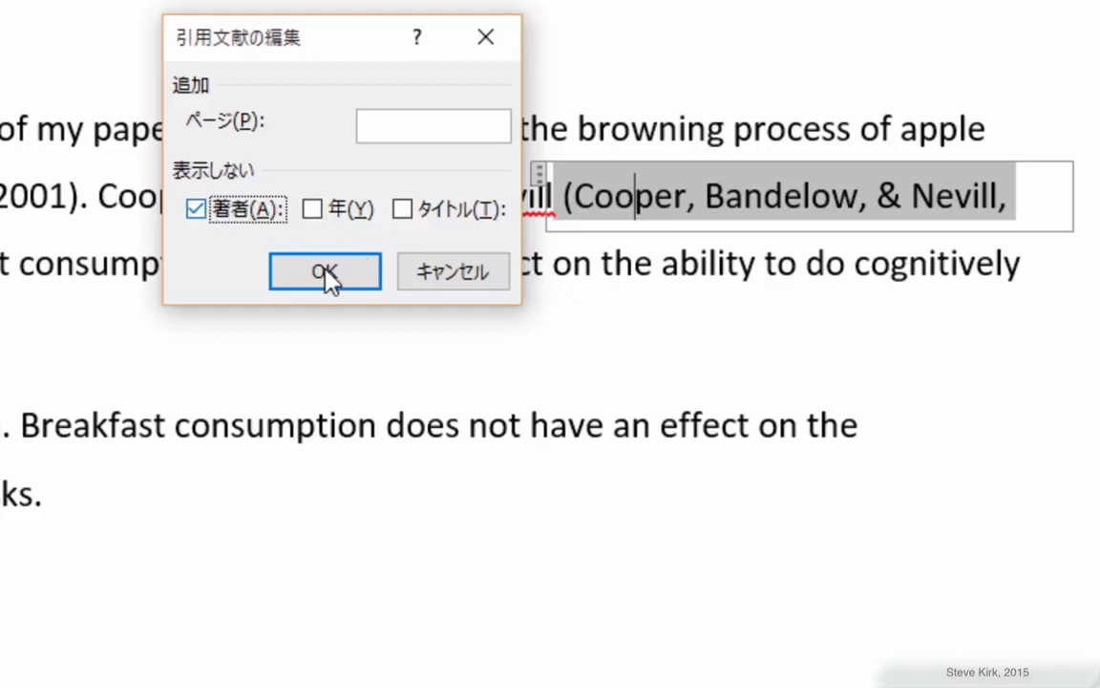
click(406, 210)
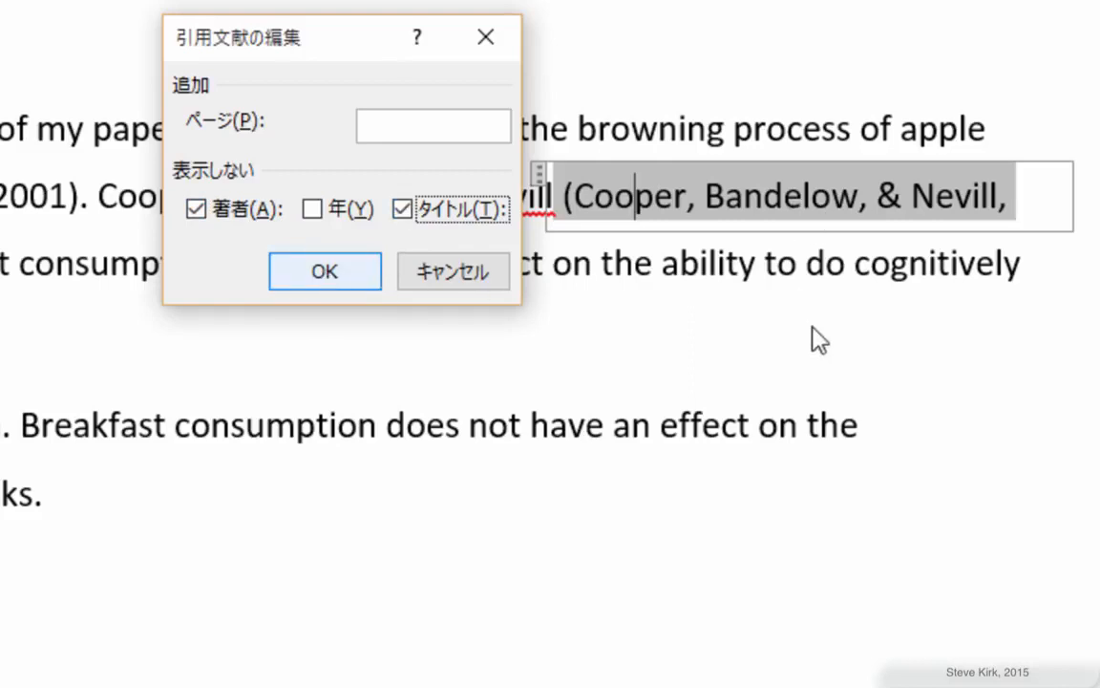
key(Return)
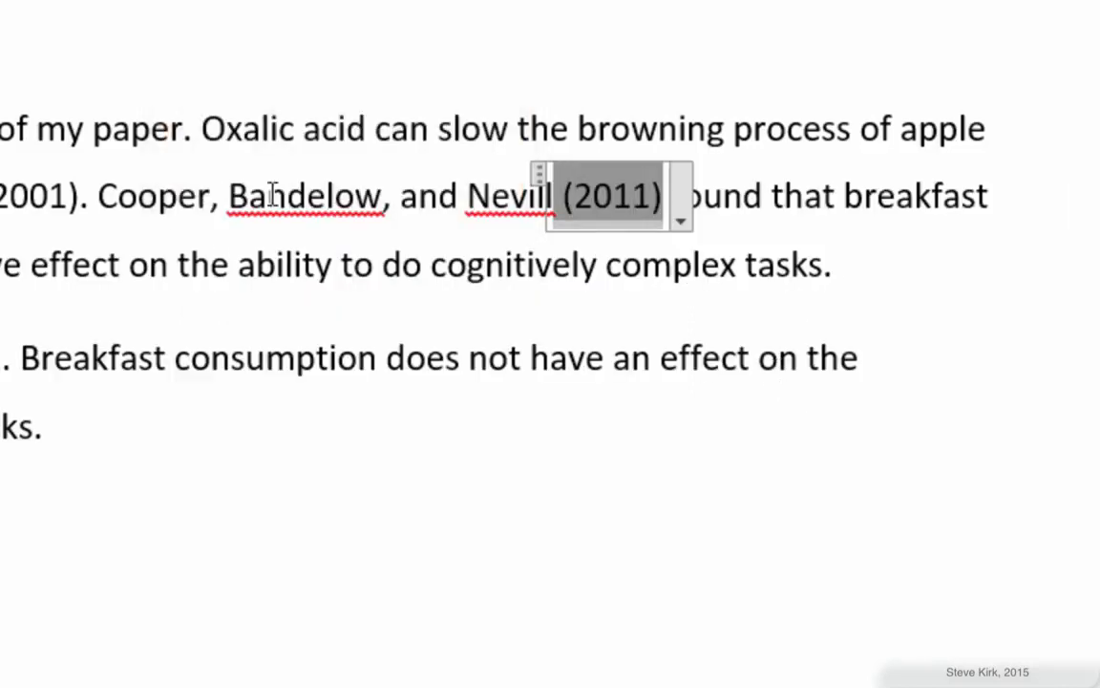
click(785, 198)
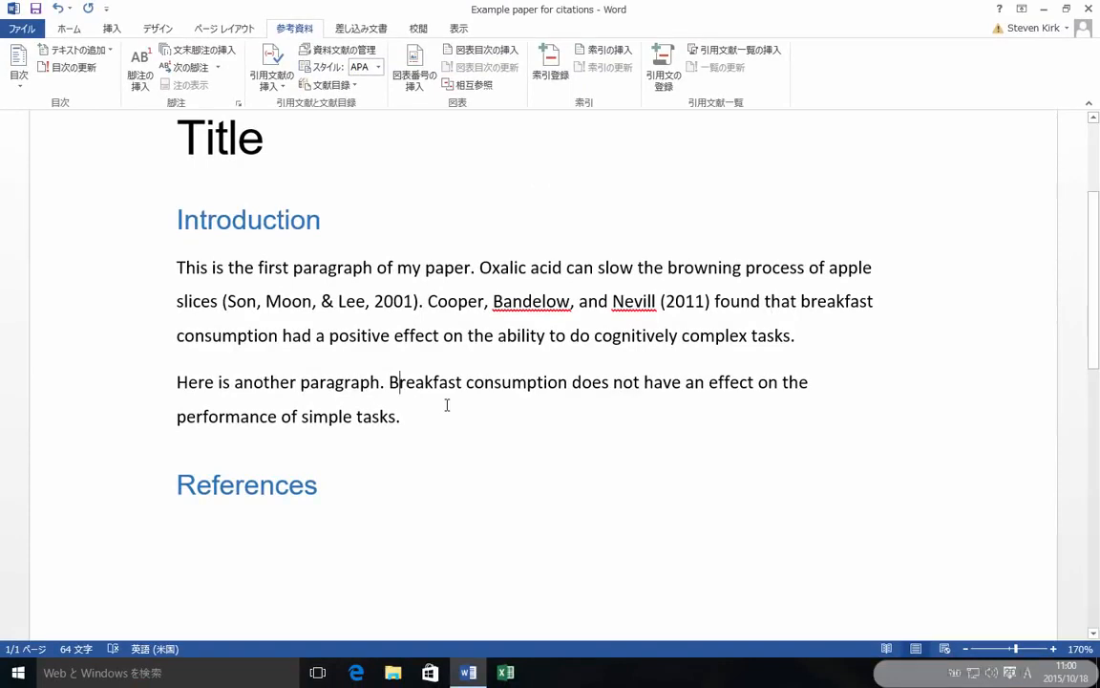
Step: Replace the capital B of "Breakfast" in the second paragraph with the surnames of the apple-slice article's three authors
click(399, 382)
key(BackSpace)
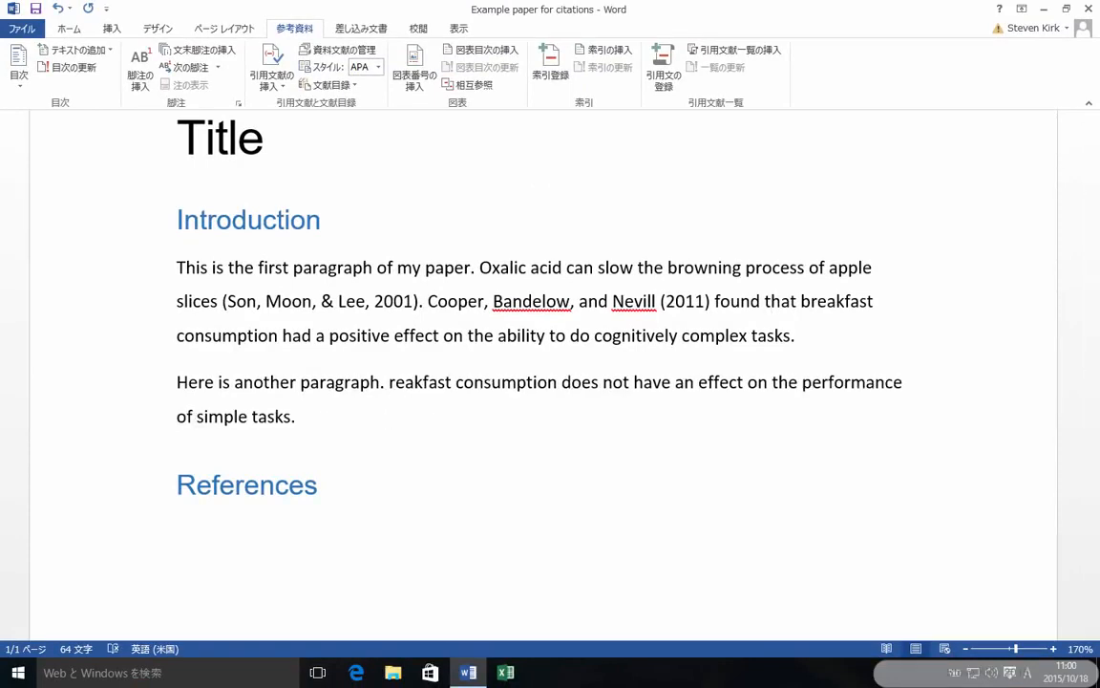
text(Son, Mo)
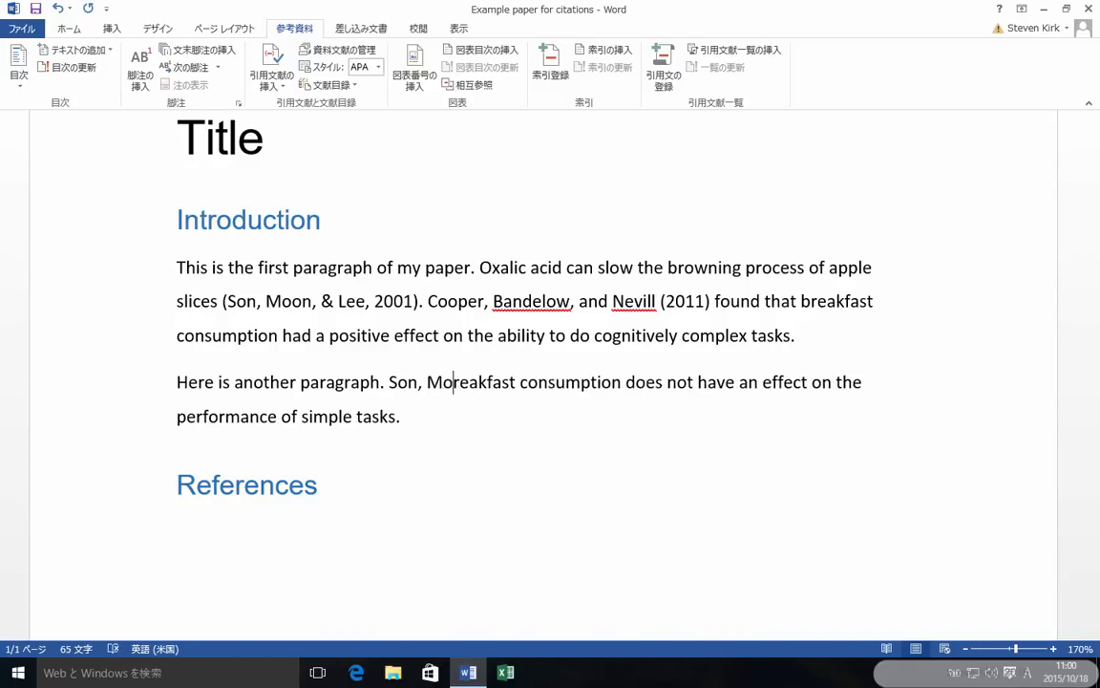
text(on, and )
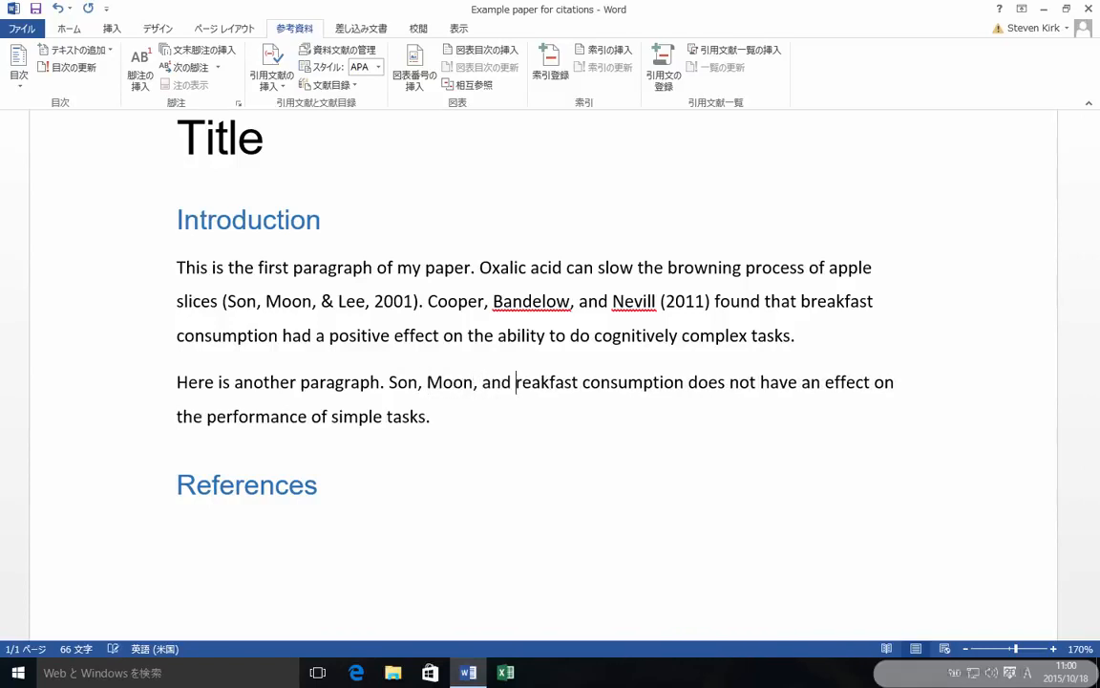
text(Lee)
Step: Shorten the typed author list to the first author's surname plus "et al." and restore the following word as lowercase "breakfast"
key(BackSpace)
key(BackSpace)
key(BackSpace)
key(BackSpace)
key(BackSpace)
key(BackSpace)
key(BackSpace)
key(BackSpace)
key(BackSpace)
key(BackSpace)
key(BackSpace)
key(BackSpace)
key(BackSpace)
key(BackSpace)
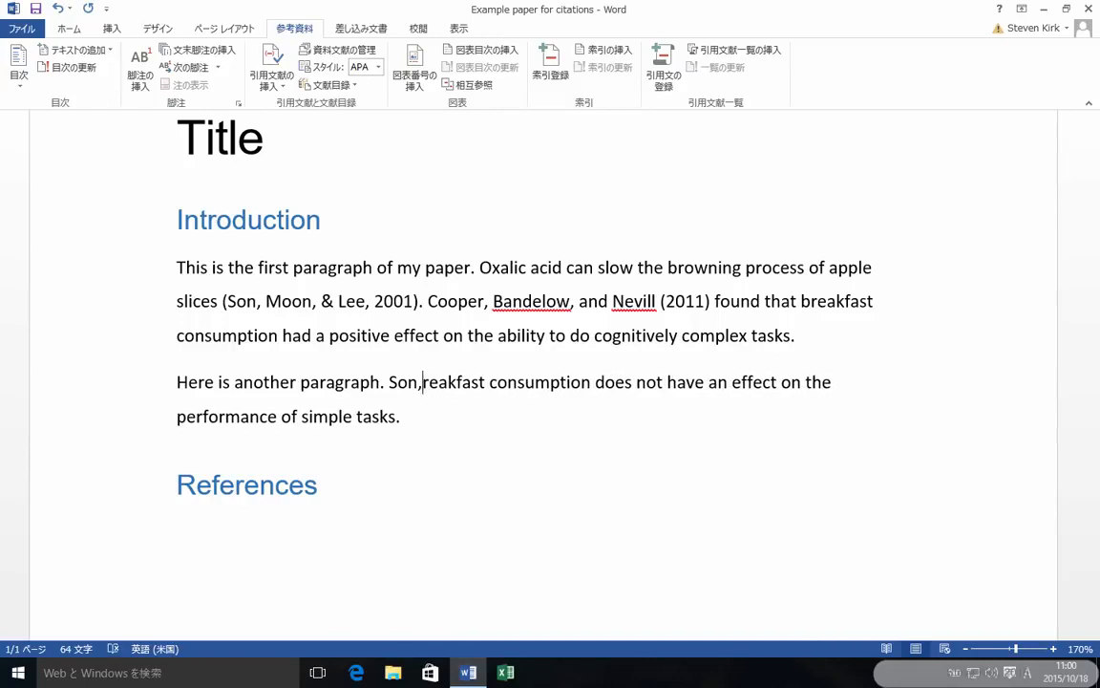
key(BackSpace)
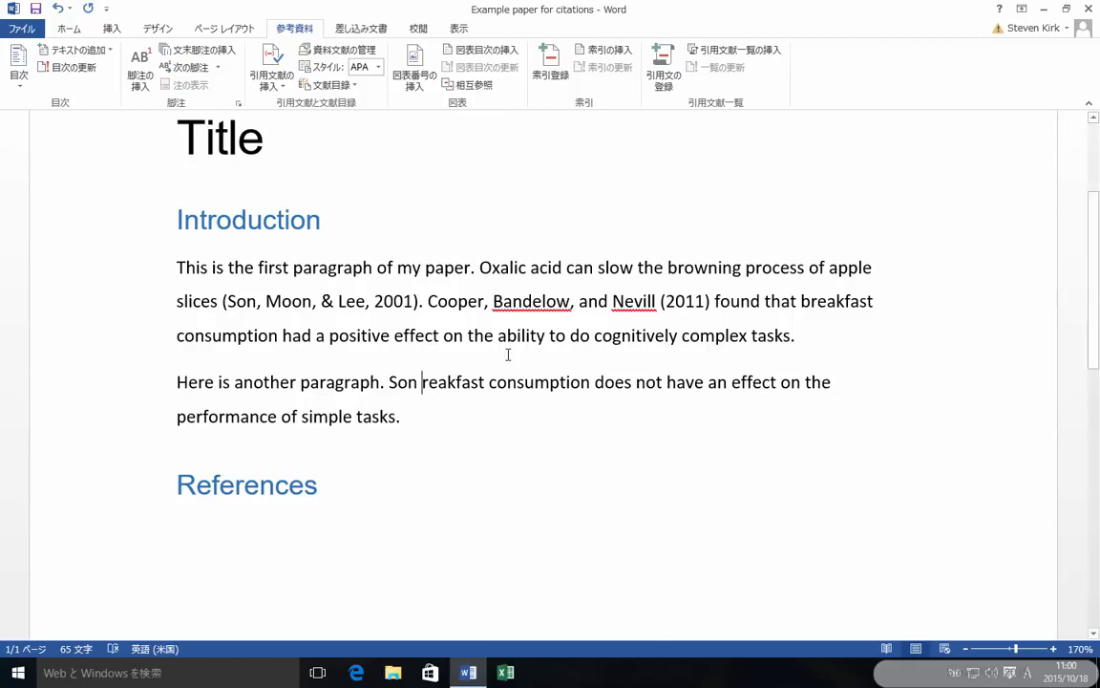
text(et al.)
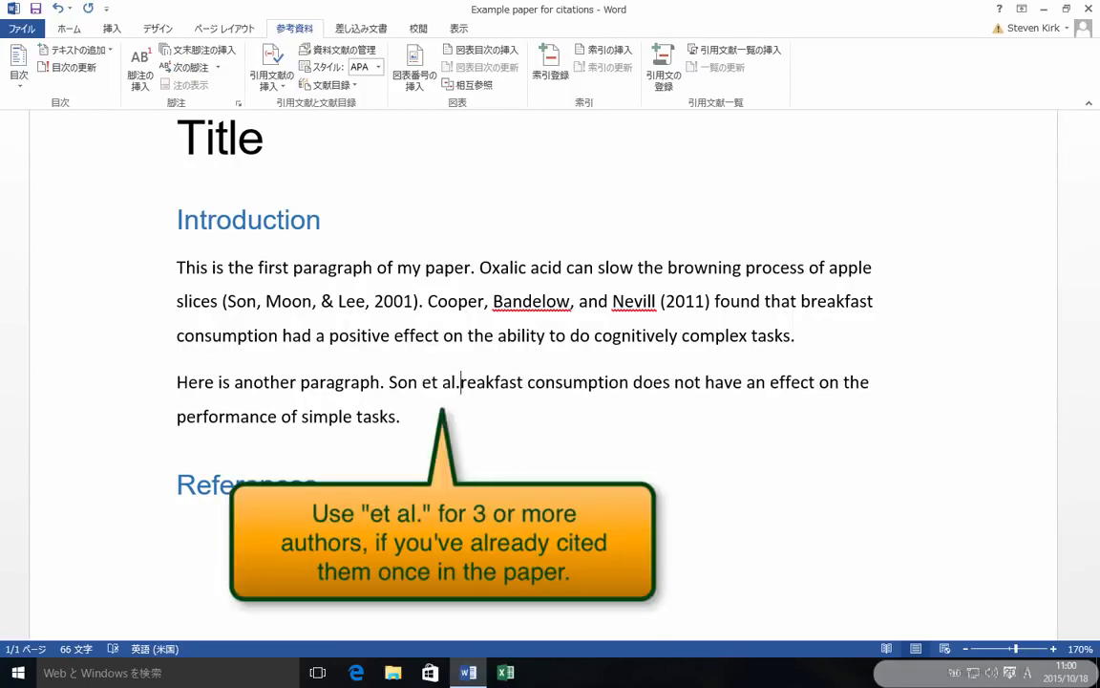
text( b)
Step: Insert the citation of the existing 2001 apple-slice source directly after "et al." in the second paragraph
key(Left)
key(Left)
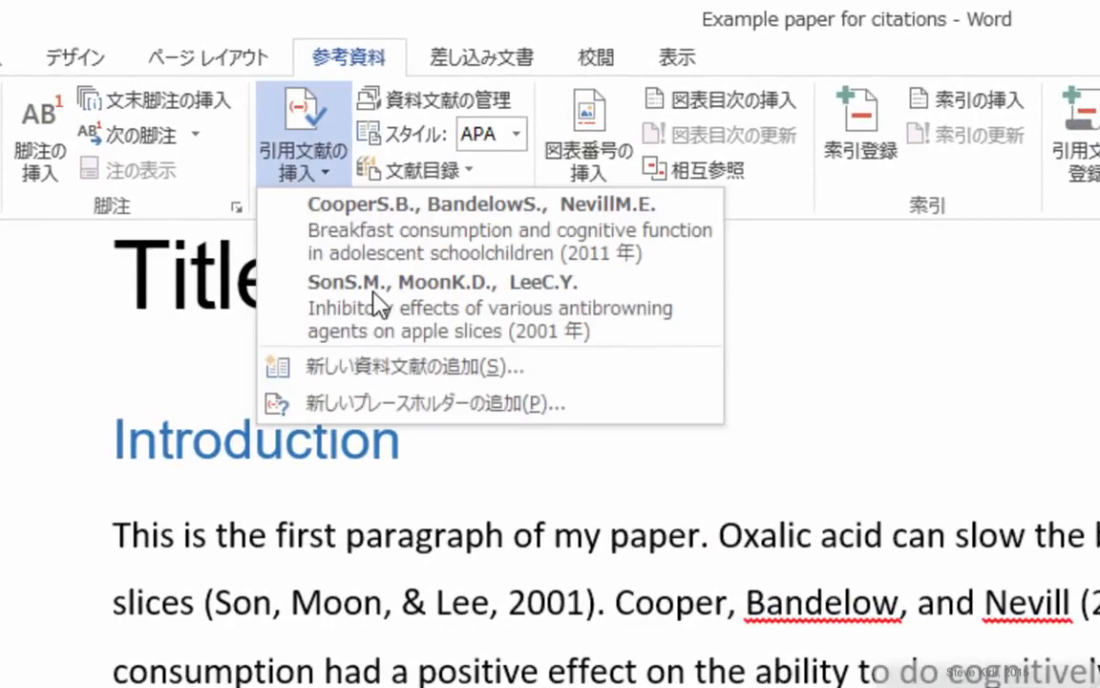
click(372, 304)
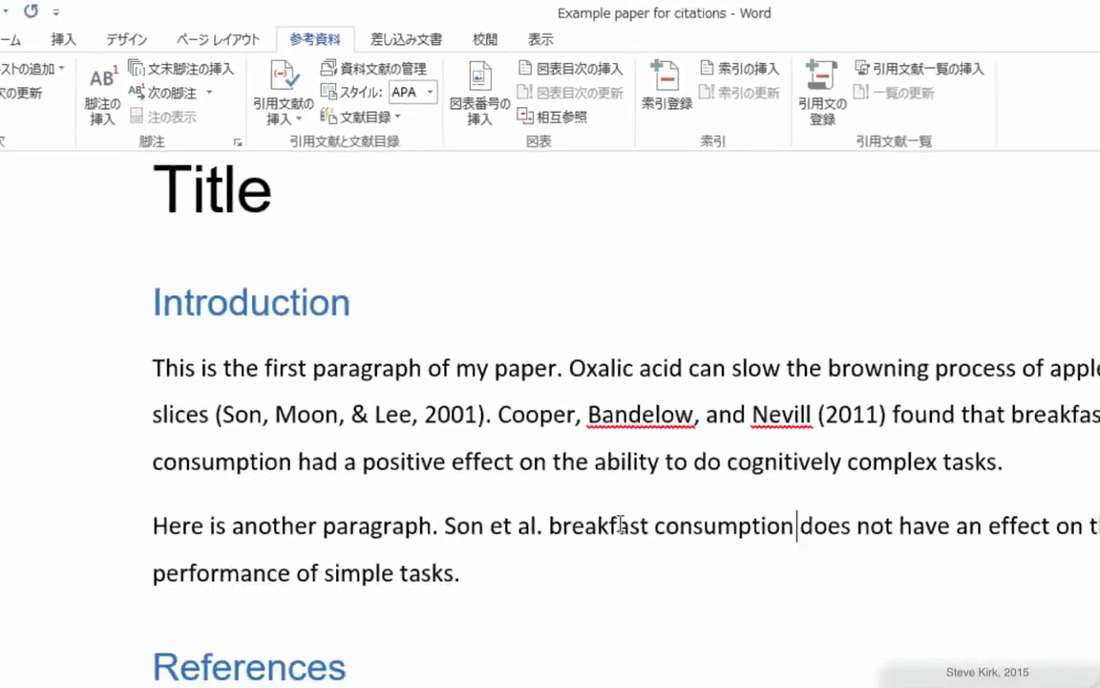
click(621, 524)
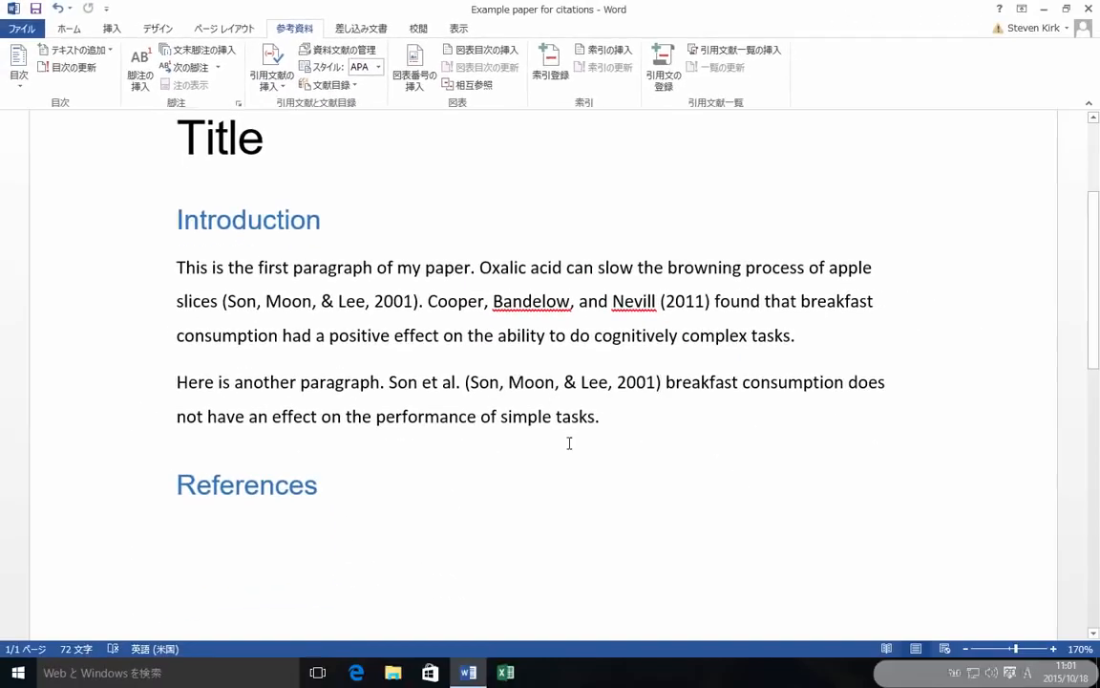
Step: Suppress the author and title in the second paragraph's citation so that only its year shows
right_click(516, 380)
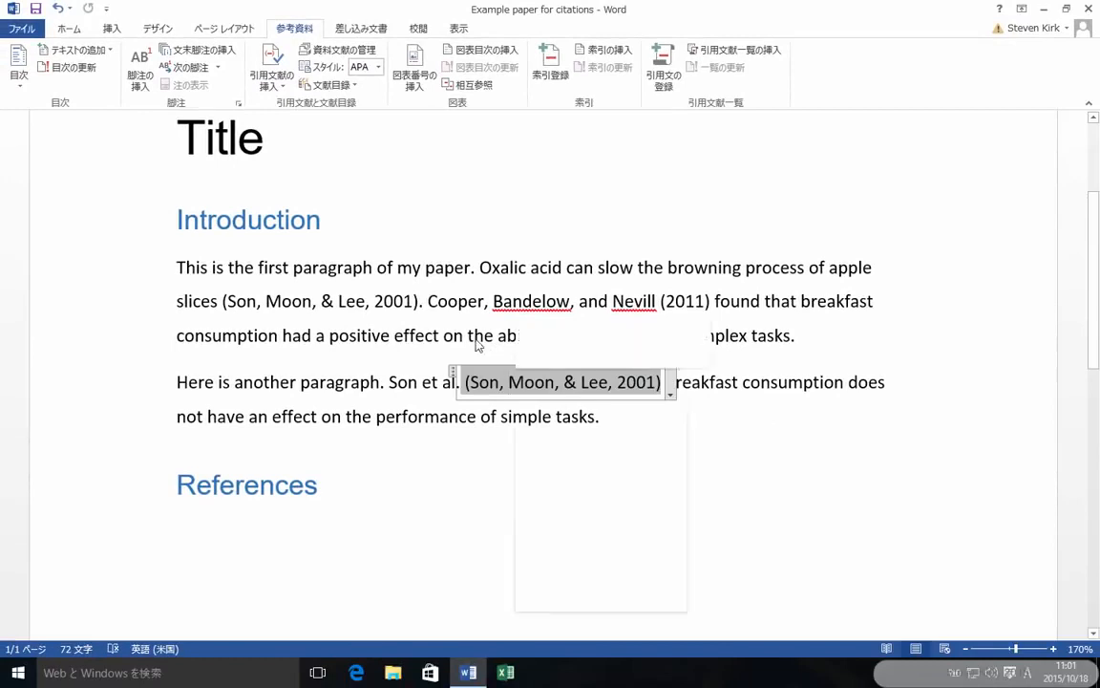
click(540, 467)
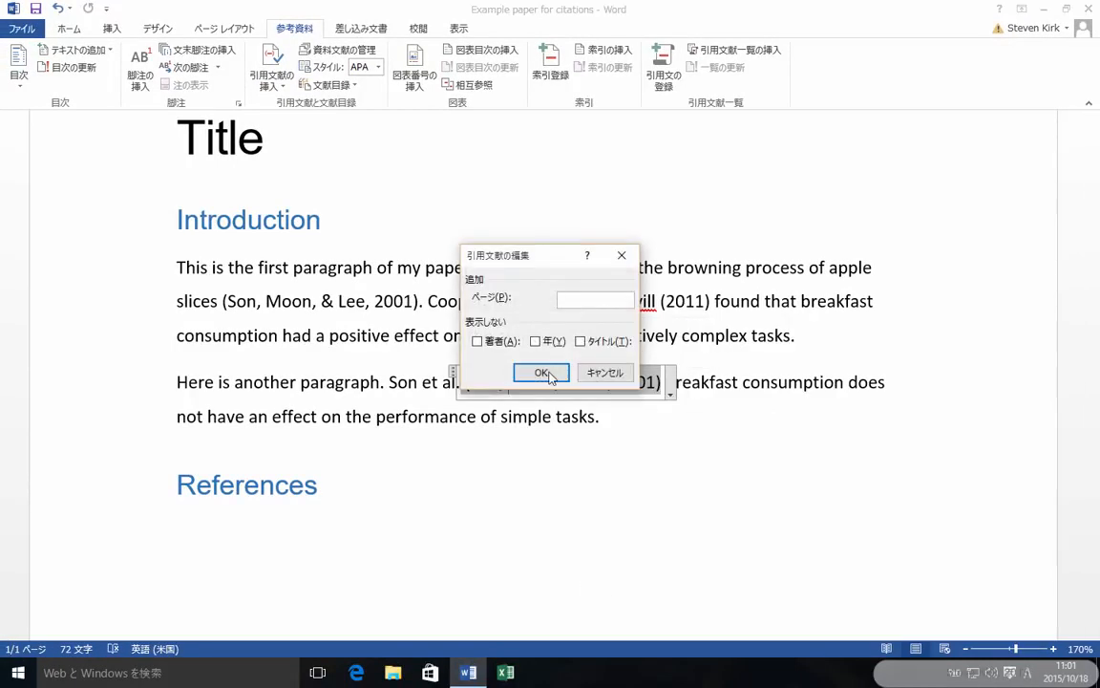
click(497, 341)
click(580, 341)
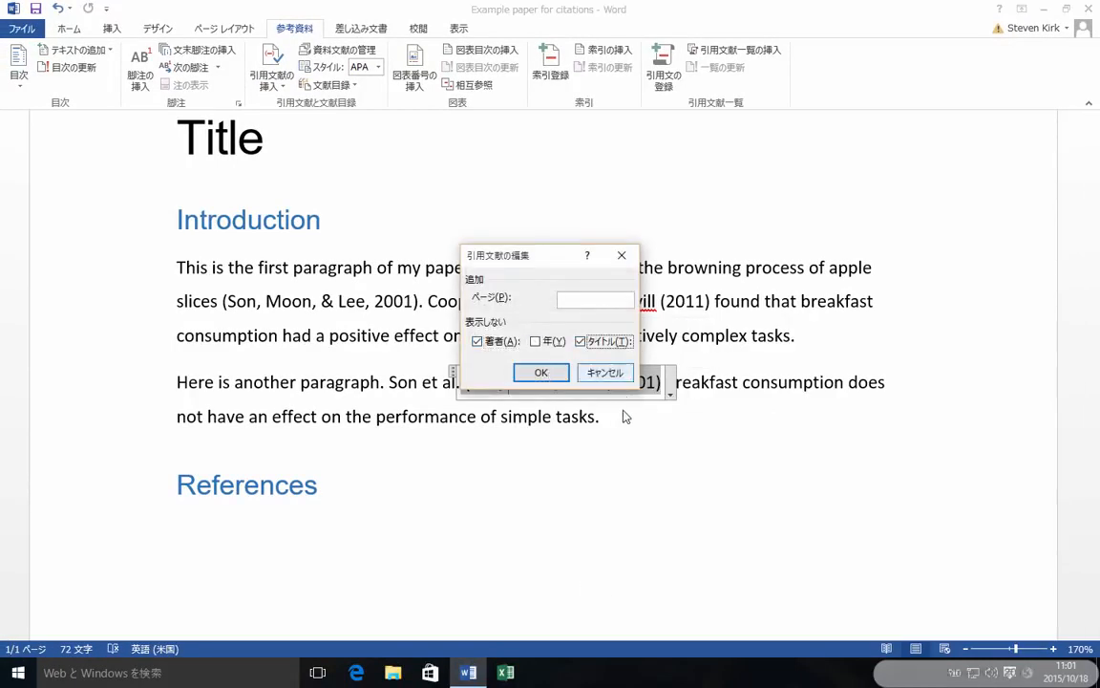
click(541, 372)
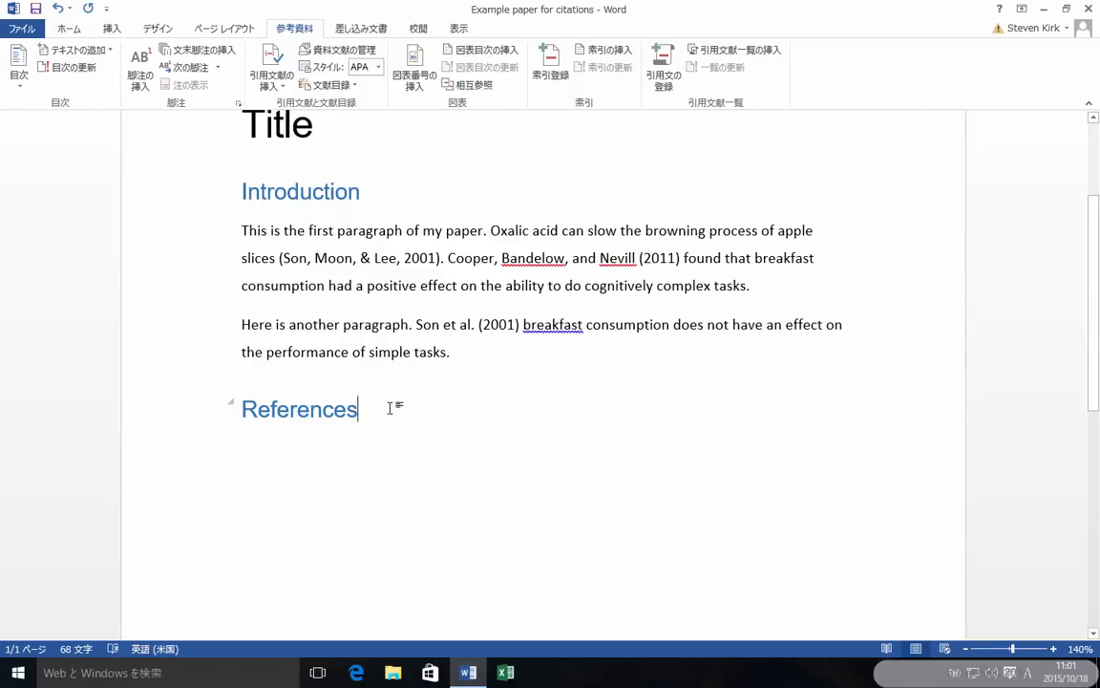
Step: Insert a bibliography without its own heading on a new line below the References heading
key(Return)
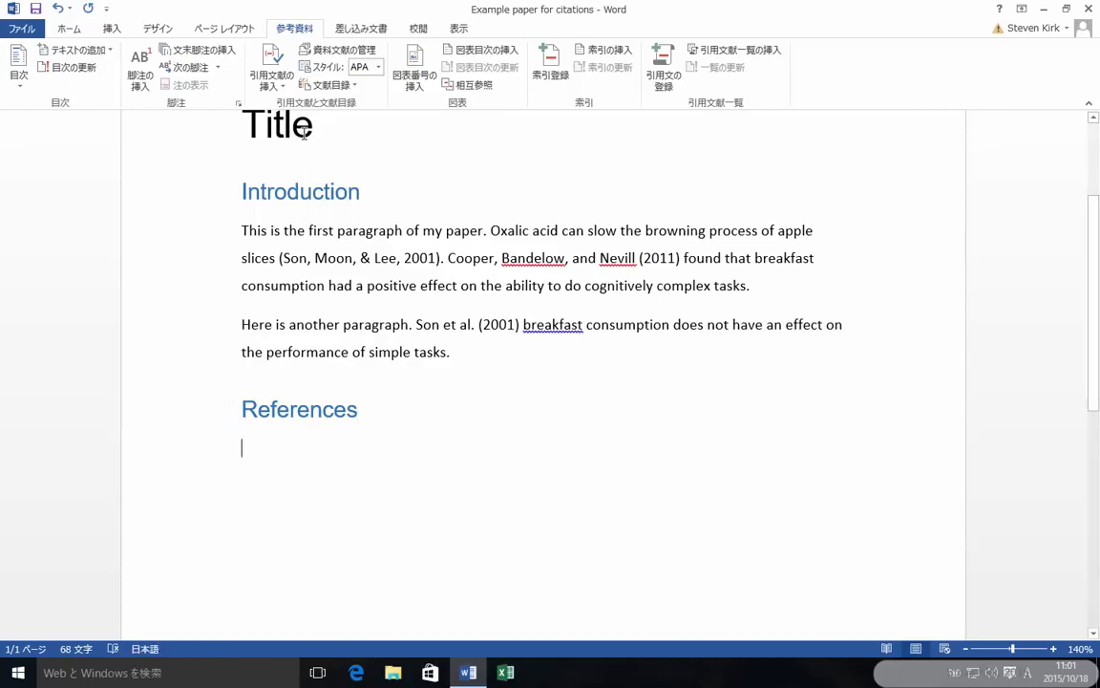
click(350, 84)
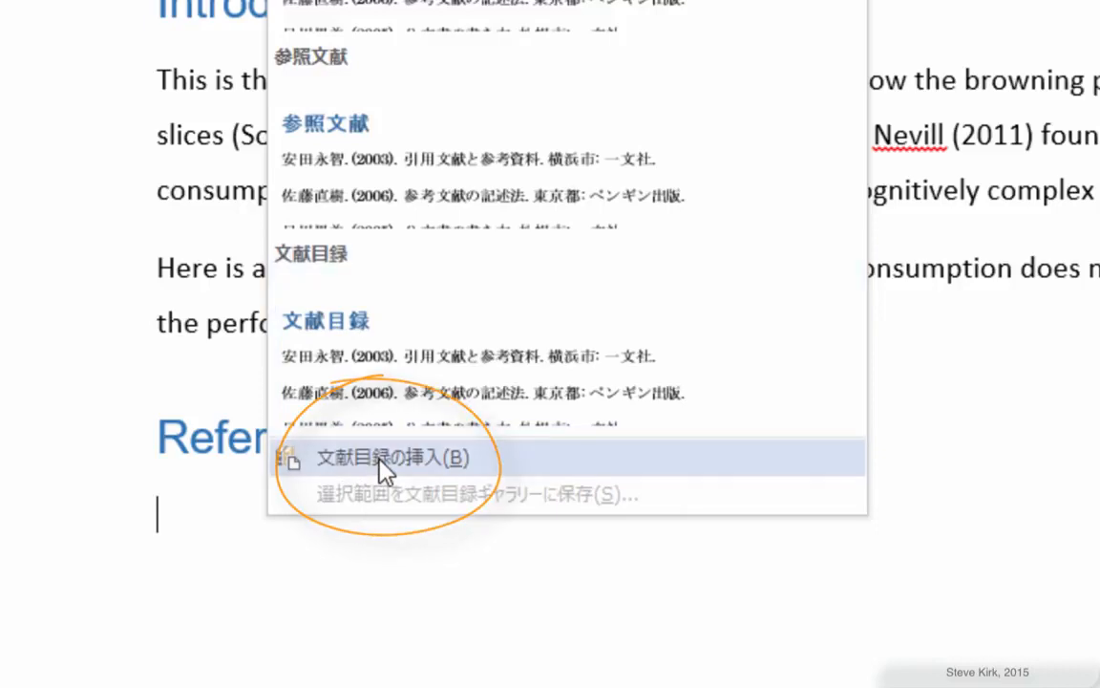
click(560, 442)
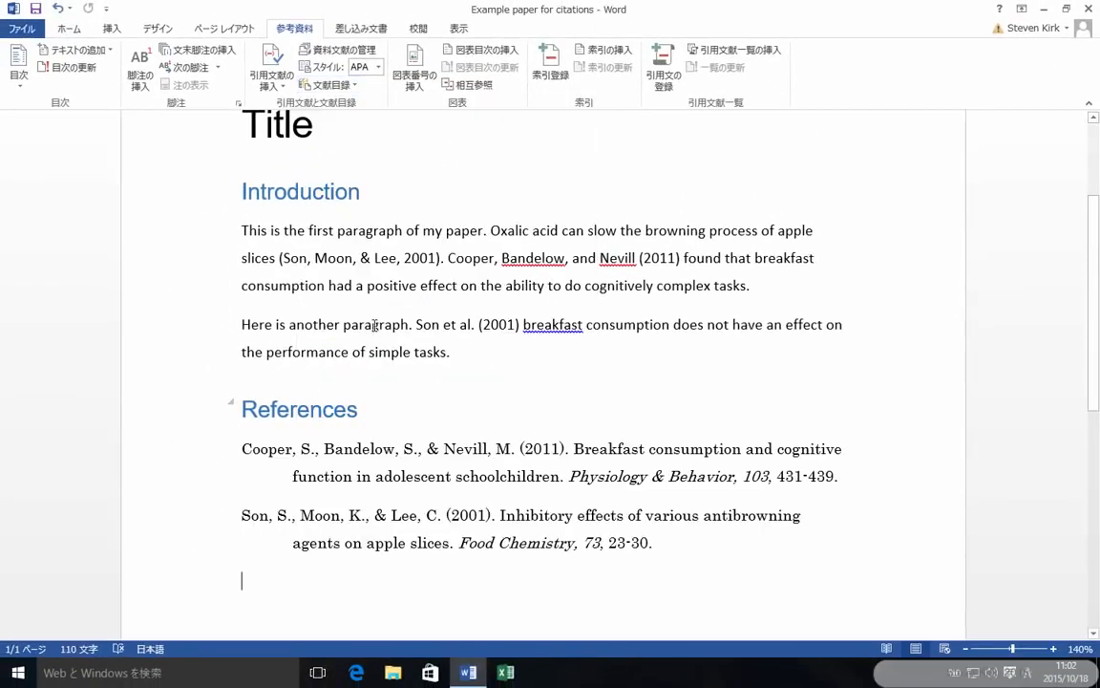
Step: Change the font of both bibliography entries to Calibri to match the body text
click(69, 27)
click(373, 325)
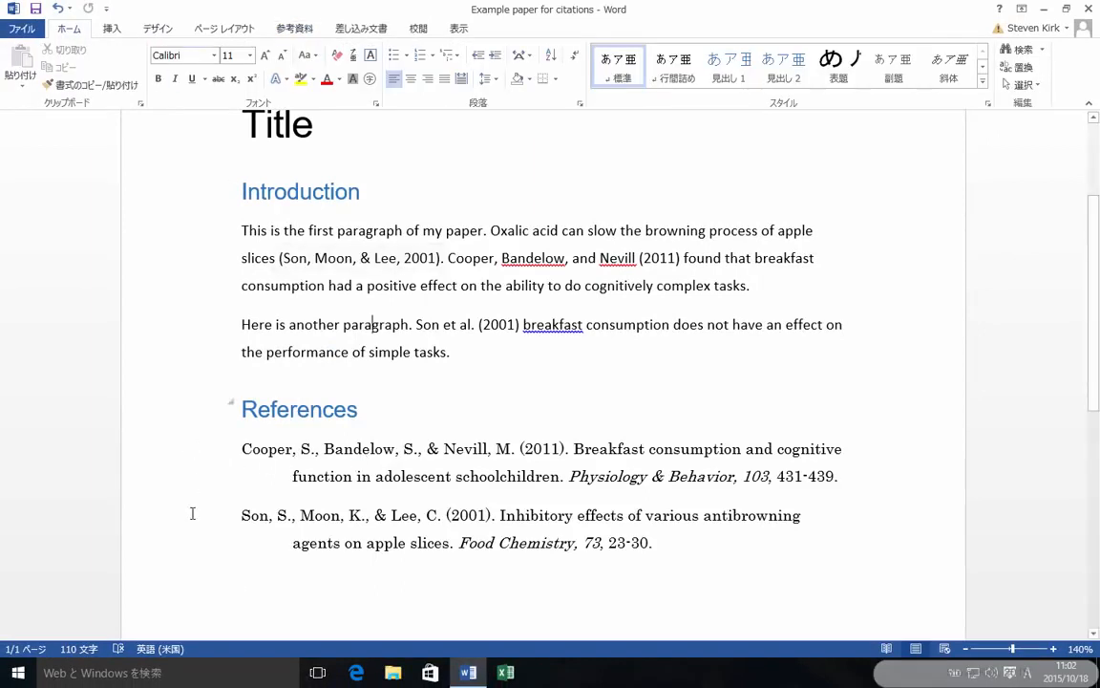
drag(192, 462, 191, 520)
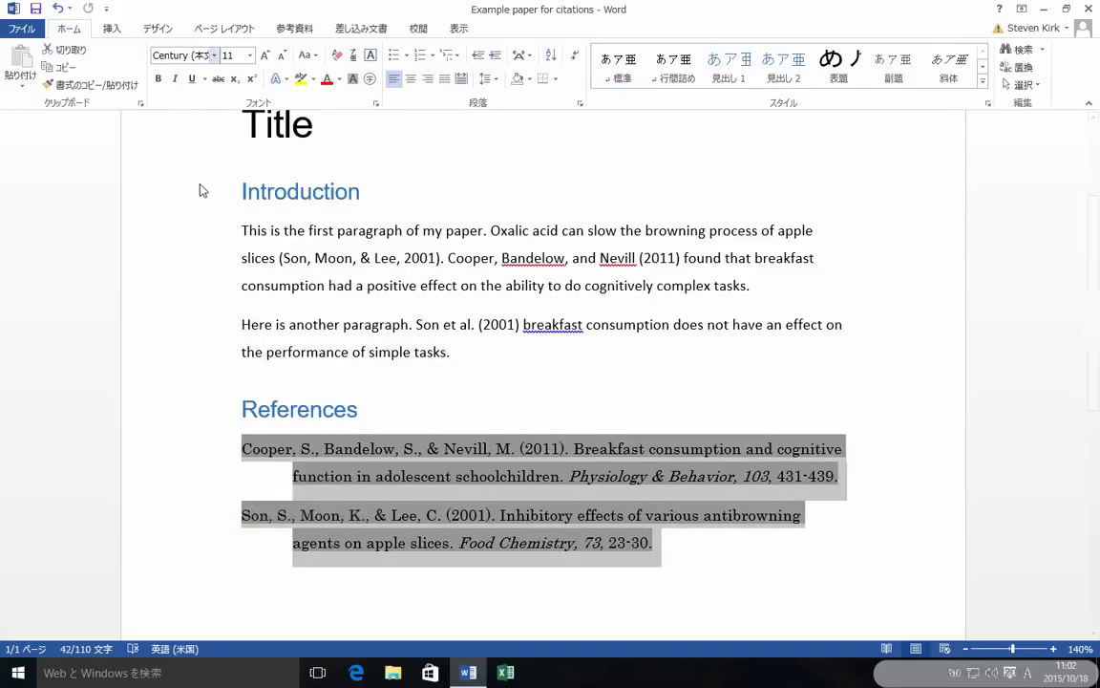
click(214, 55)
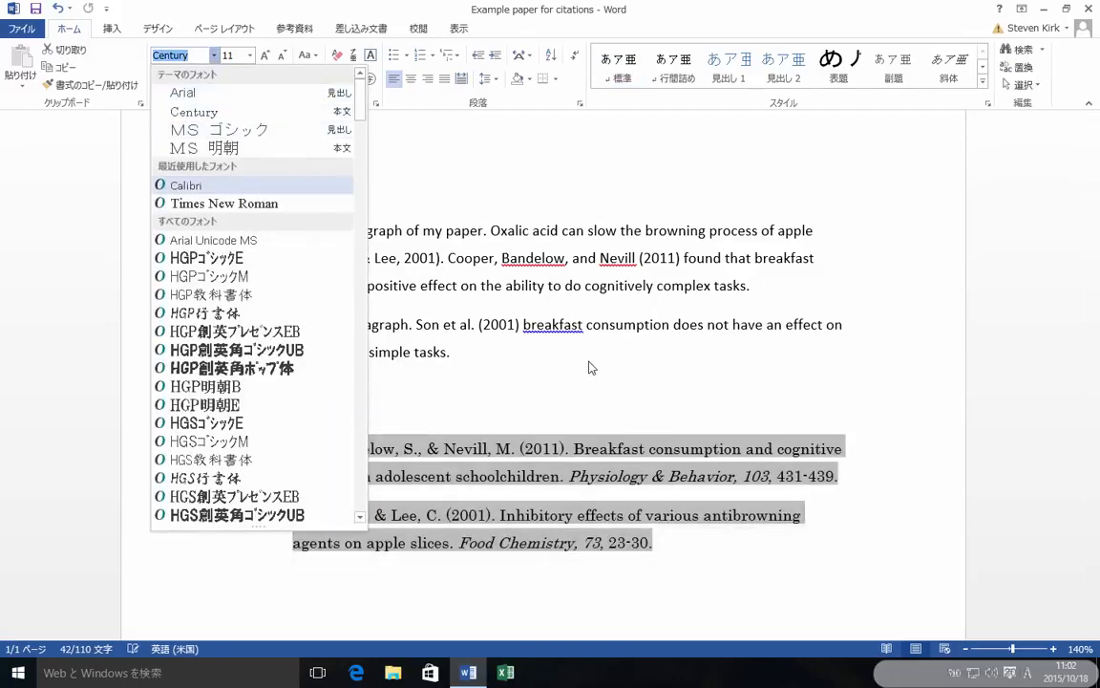
key(Return)
click(643, 374)
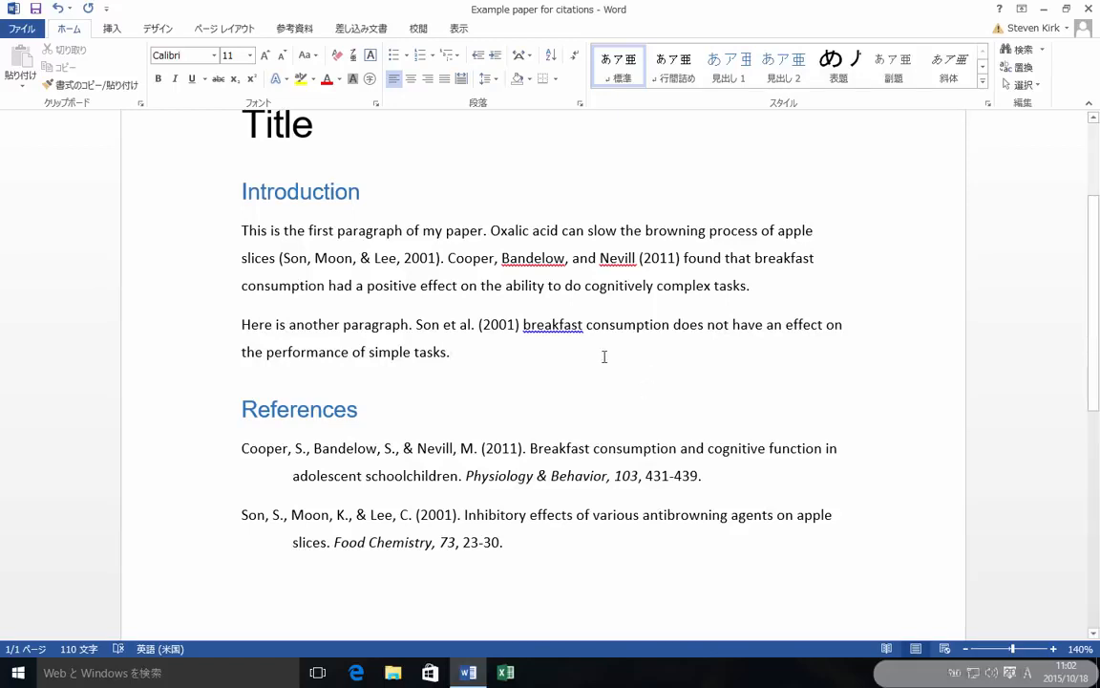
Step: Switch the document's citation and bibliography style to IEEE
scroll(604, 355, up, 1)
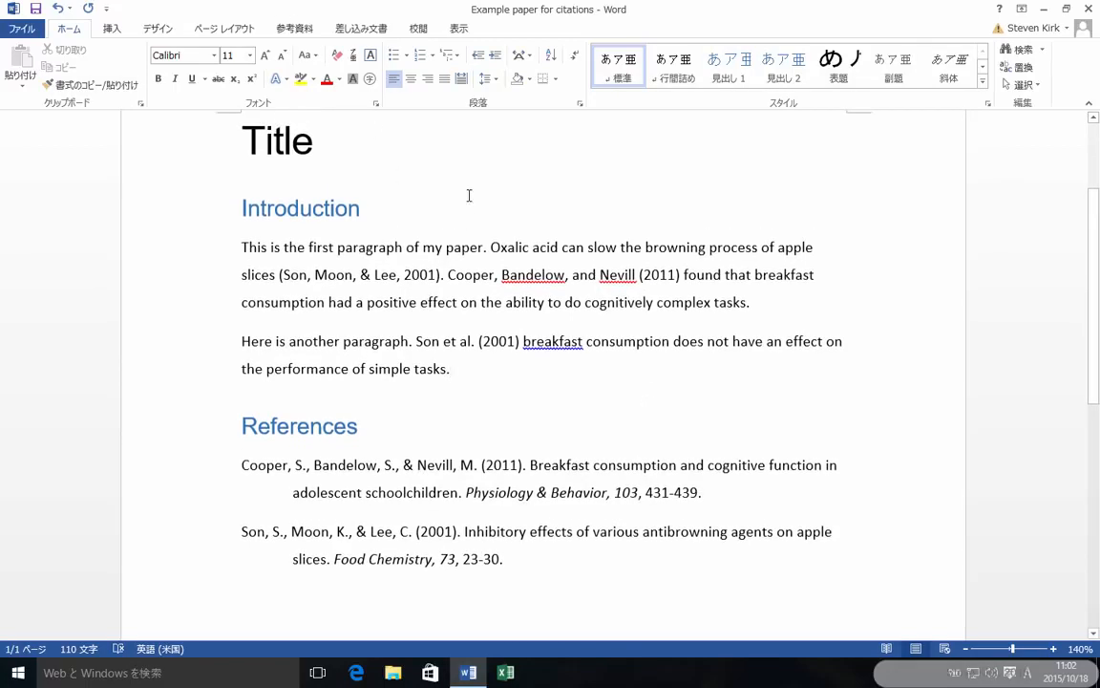
click(294, 29)
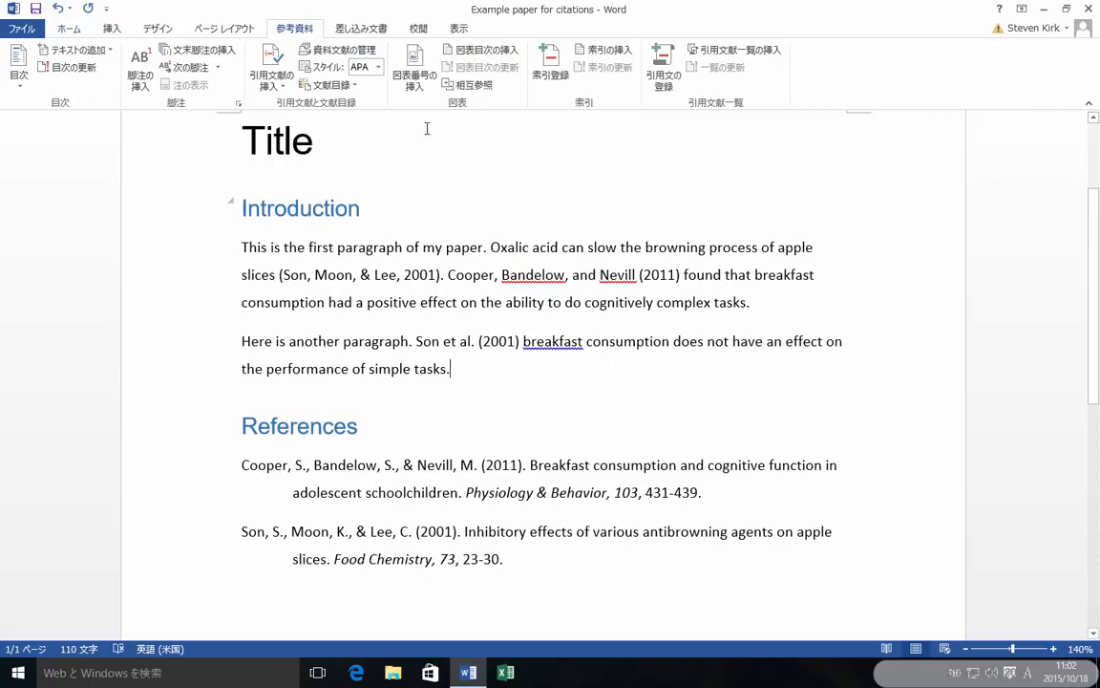
click(379, 67)
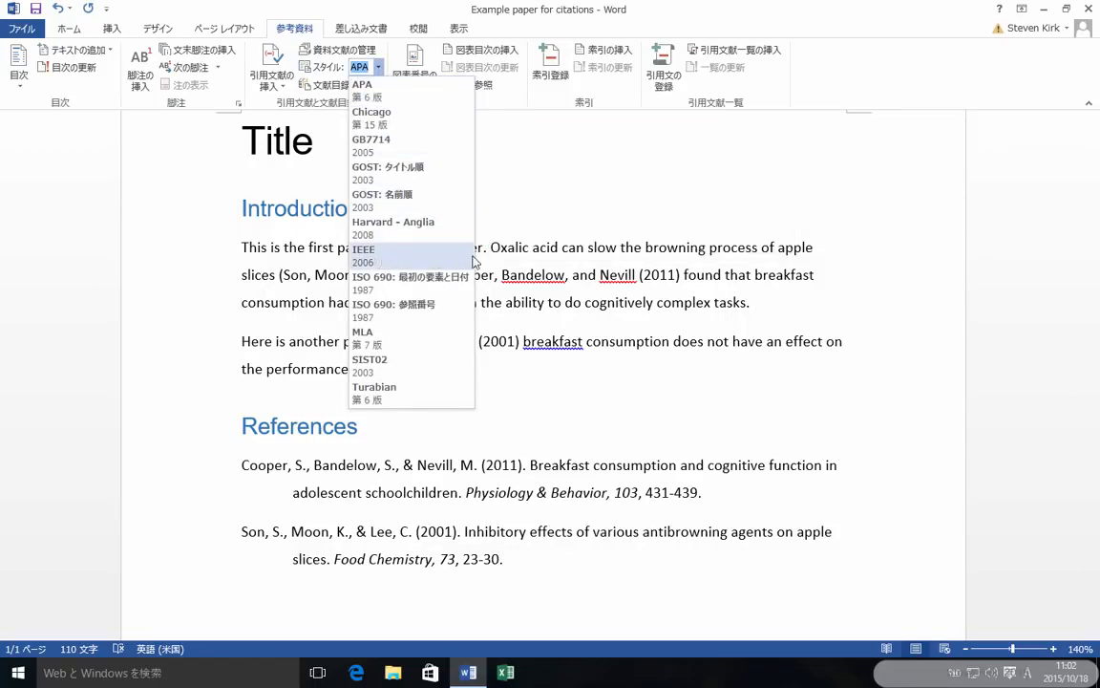
click(630, 273)
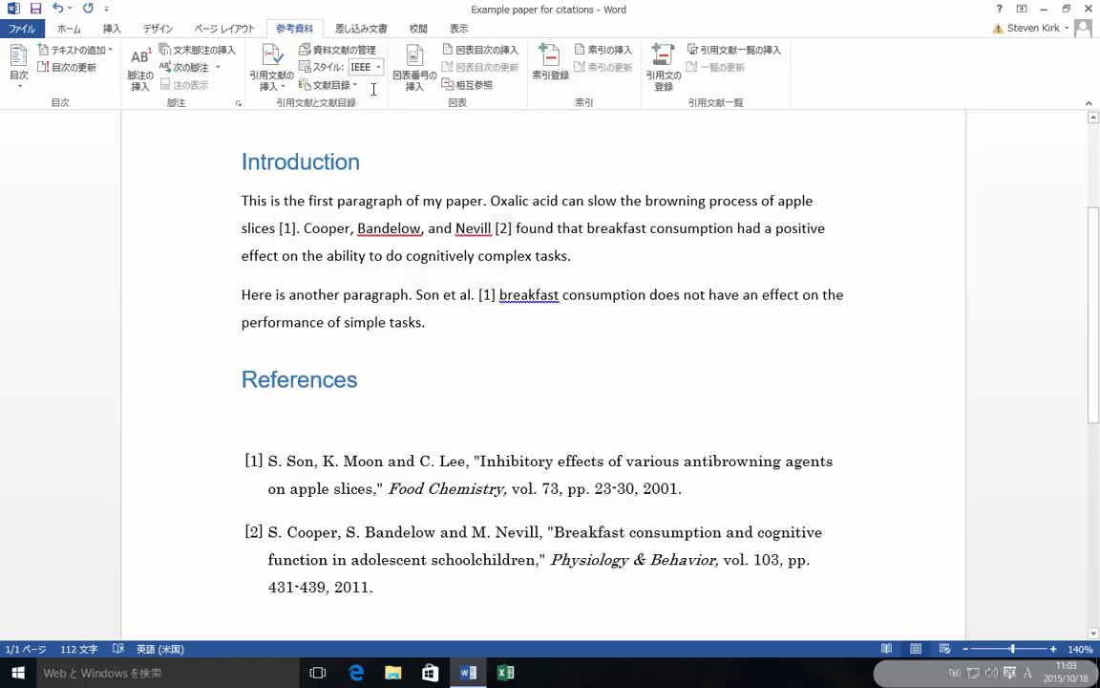
Step: Return the document's citation and bibliography style to APA
click(377, 67)
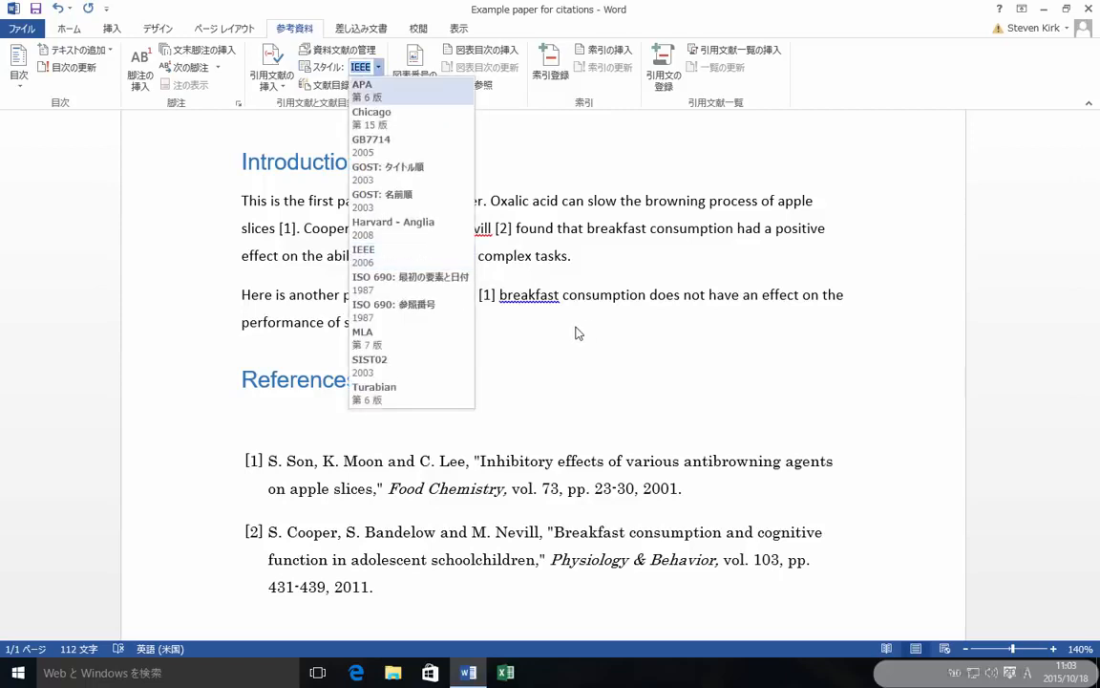
click(577, 331)
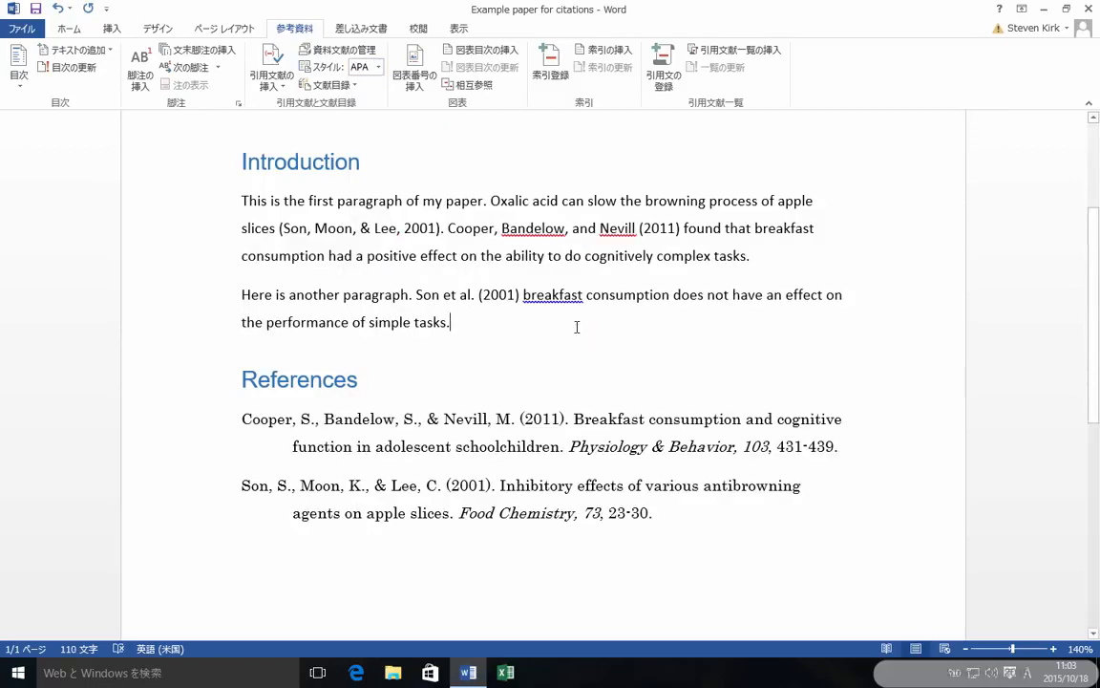
scroll(577, 327, up, 1)
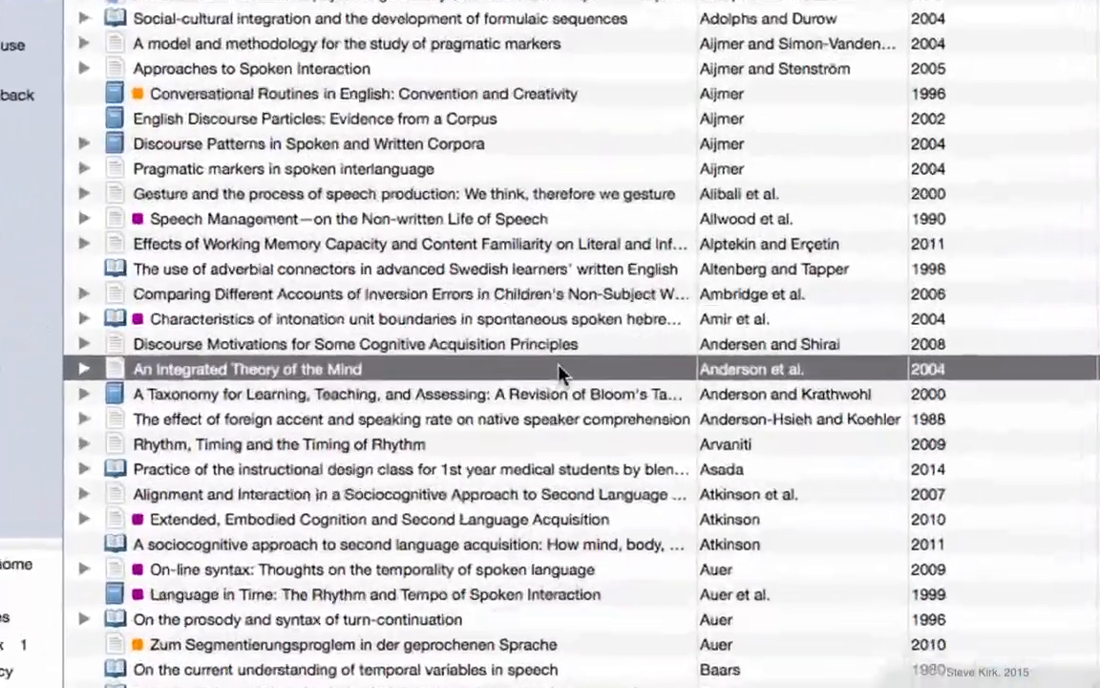
scroll(573, 368, down, 20)
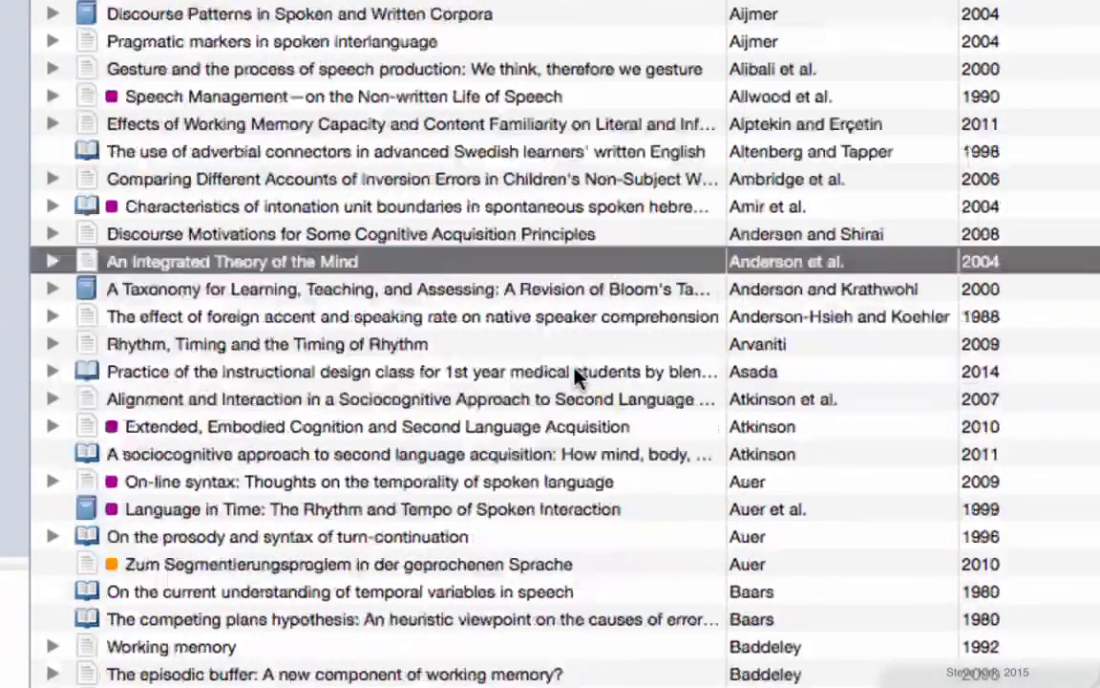
Step: Find the 1989 journal article "Communicative competence as language use" in the library and look through its attached PDF
scroll(578, 372, down, 15)
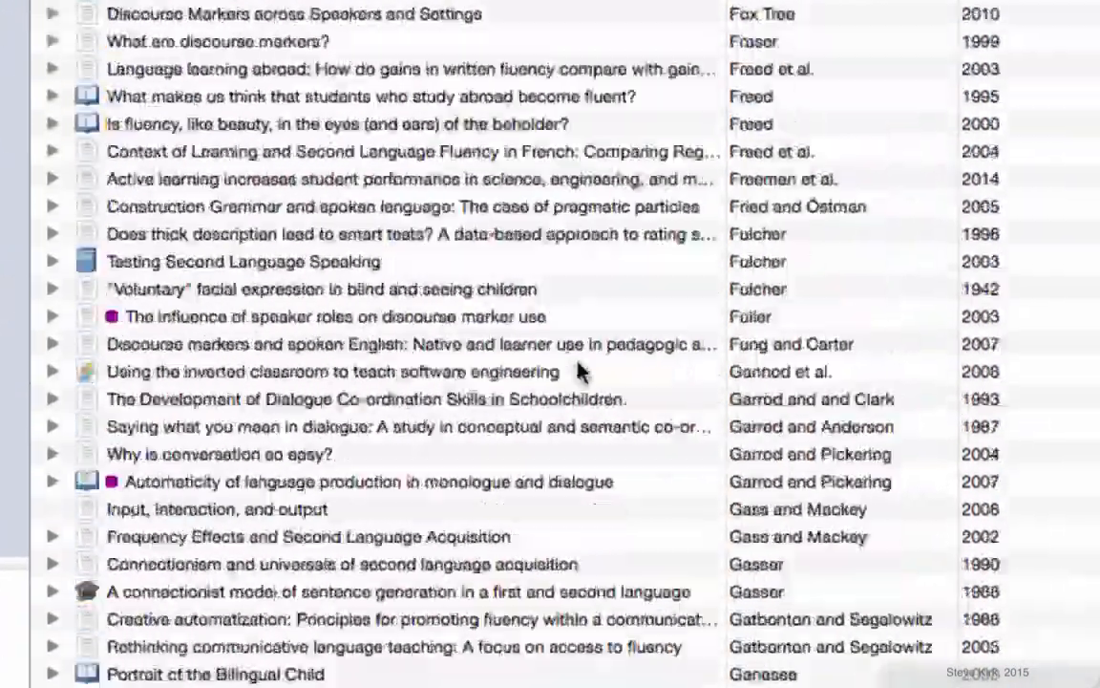
scroll(568, 361, up, 4)
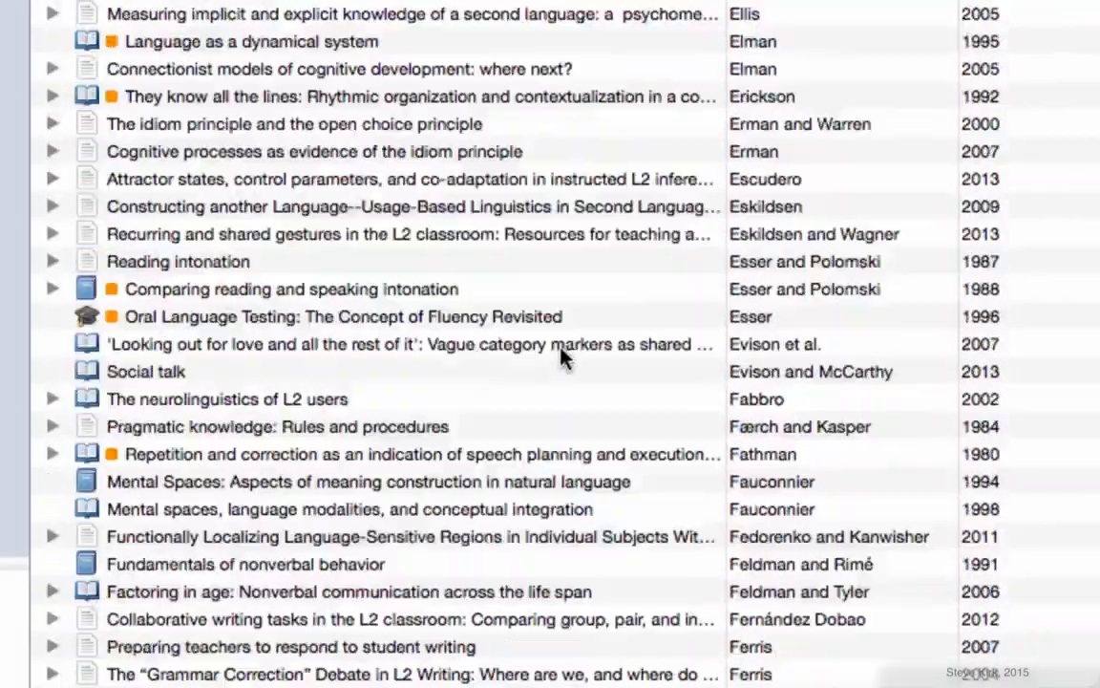
scroll(564, 355, up, 10)
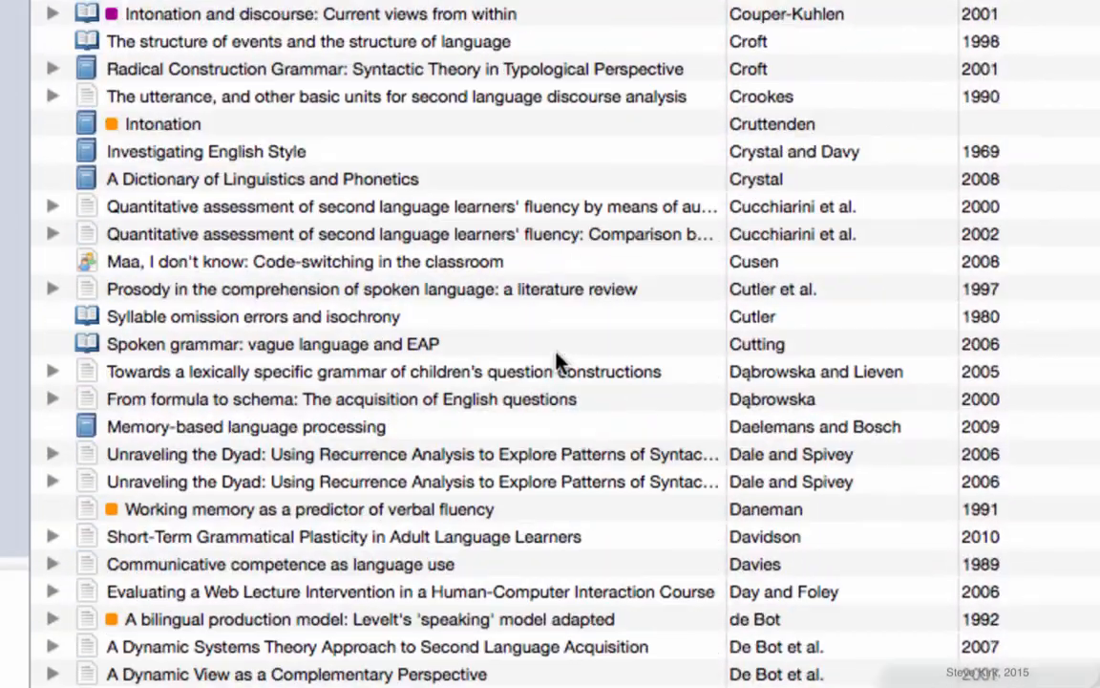
scroll(561, 361, down, 5)
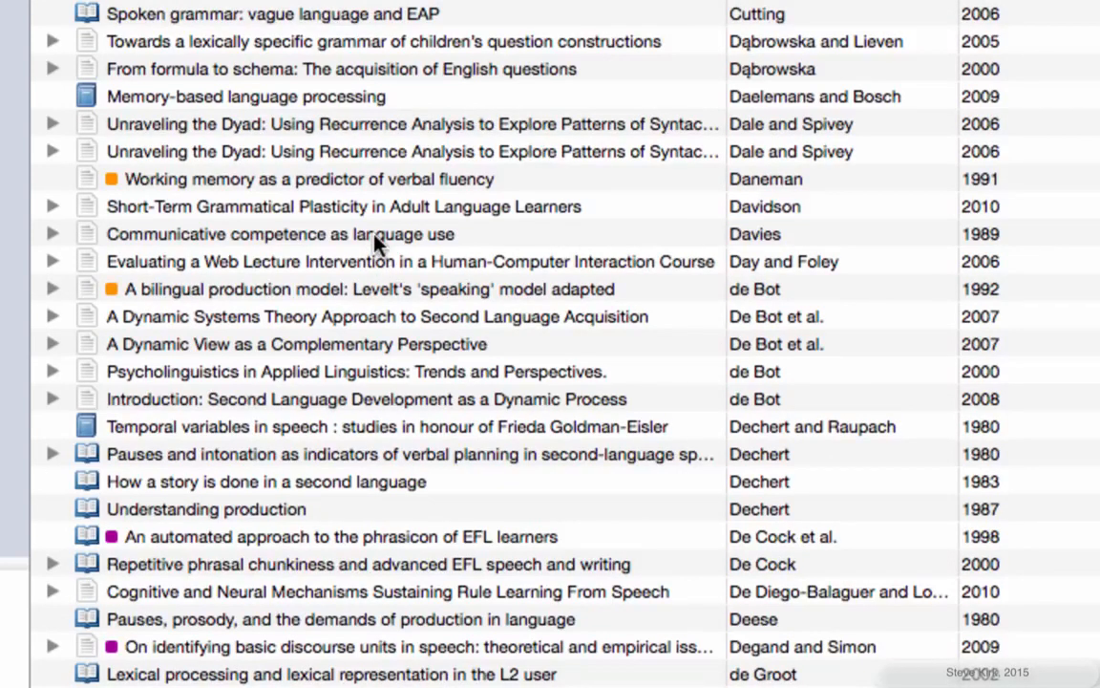
click(53, 234)
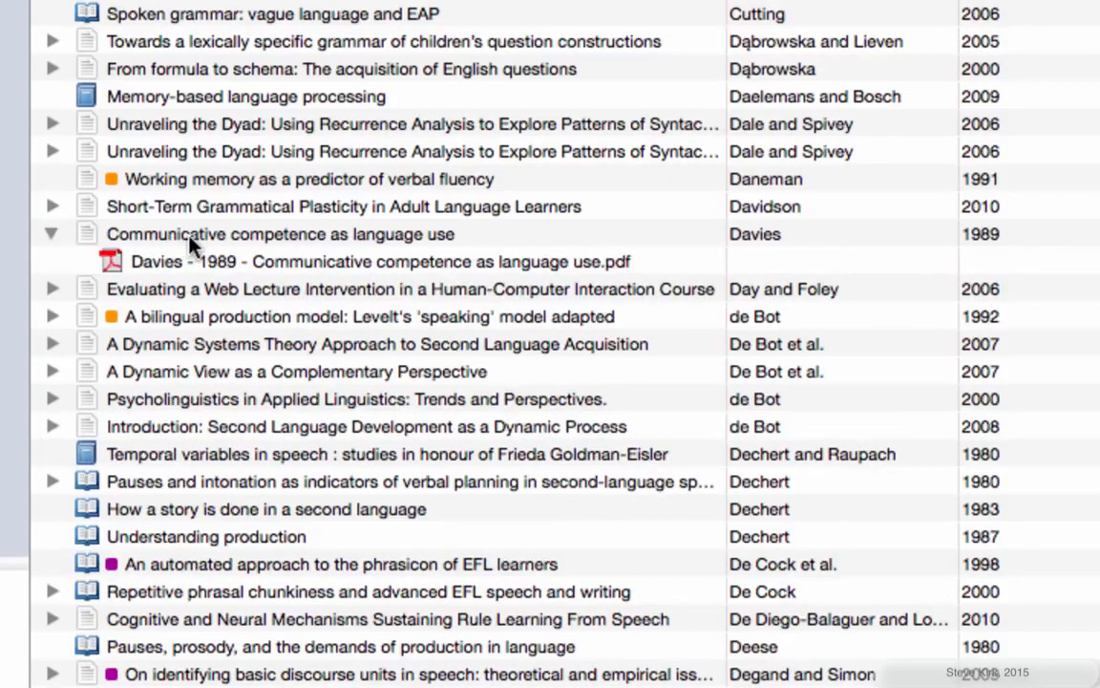
key(minus)
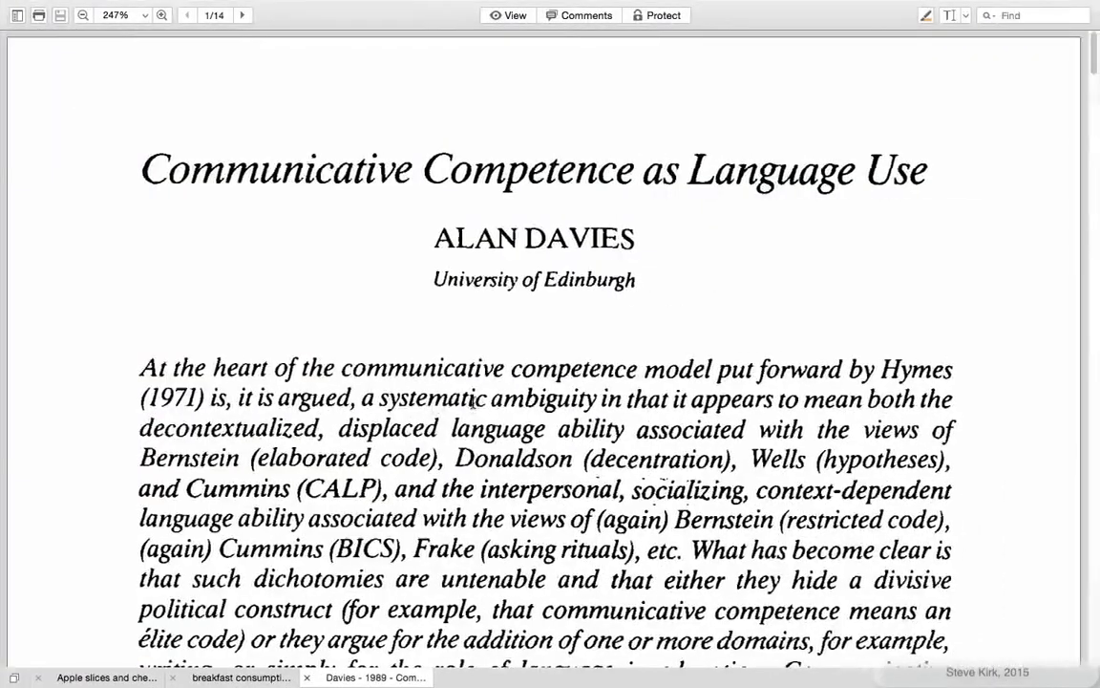
scroll(472, 402, down, 20)
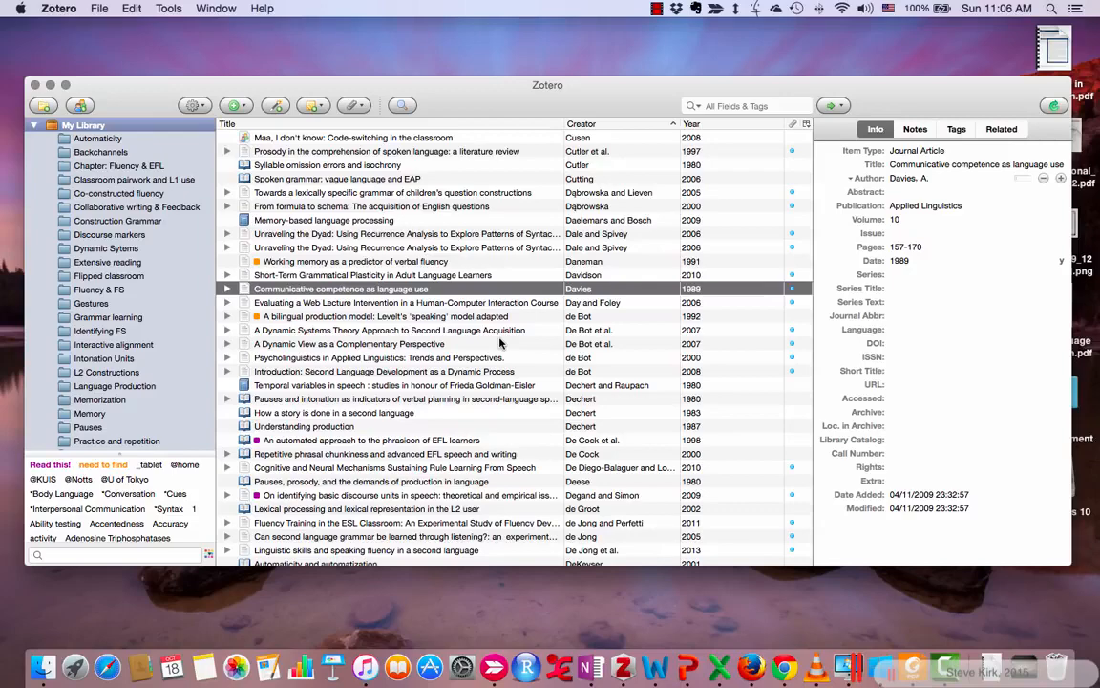
Step: Switch to Word and cite "Communicative competence as language use" (1989) at the end of the Introduction's second sentence, using APA 6th edition style
key(ctrl+Left)
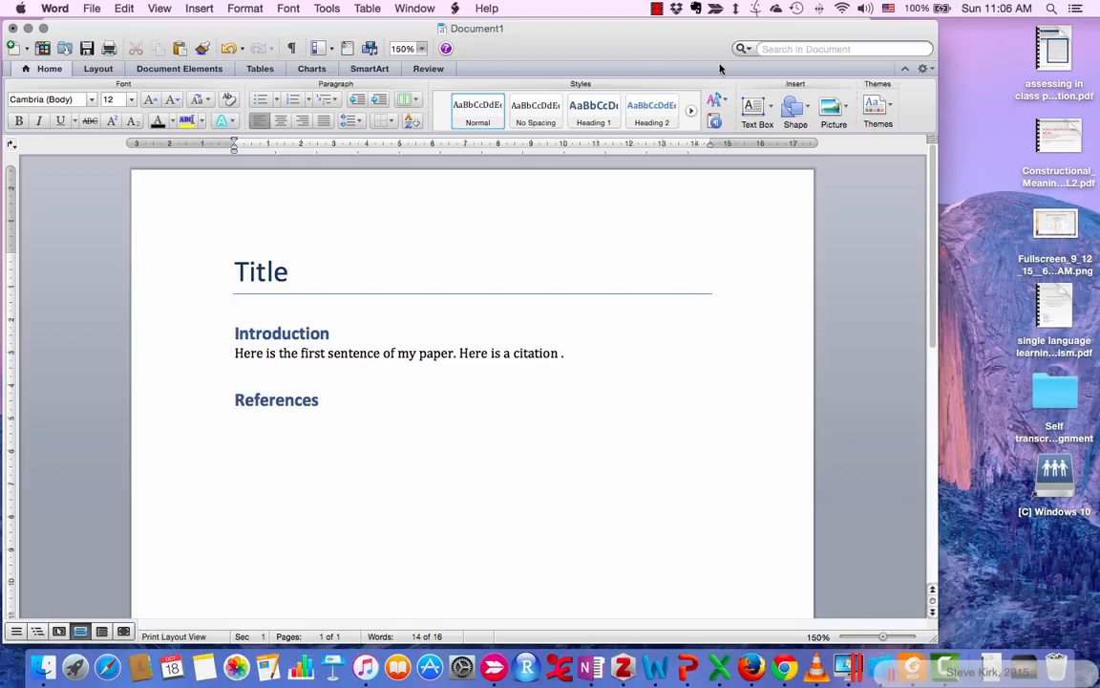
click(455, 8)
mouse_move(638, 51)
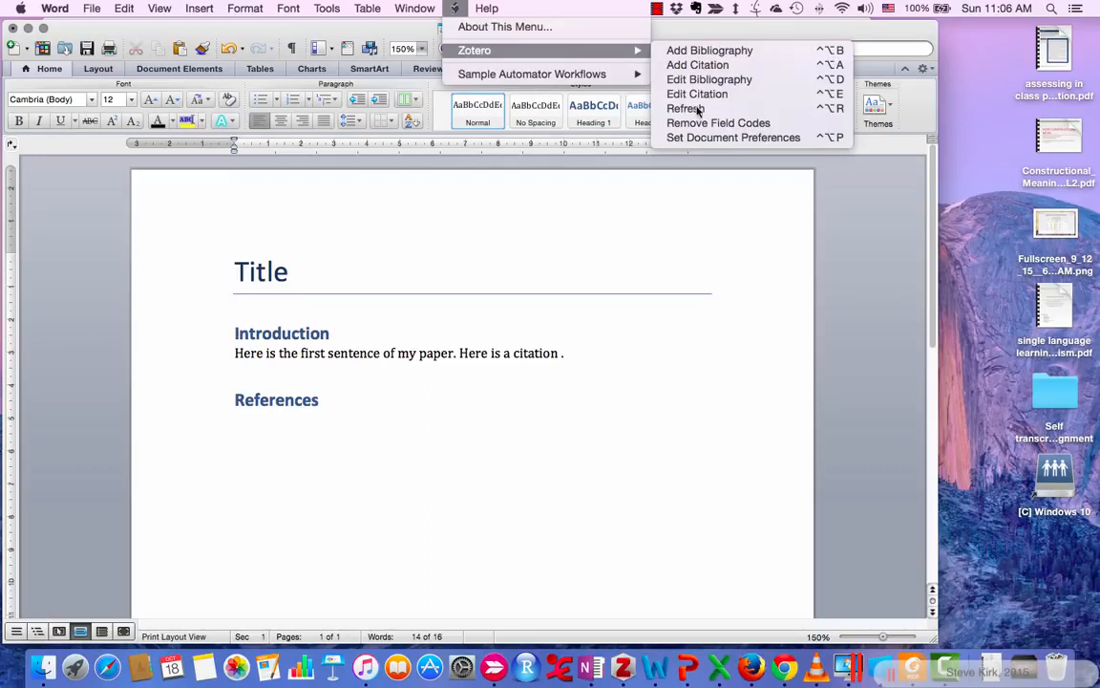
click(697, 65)
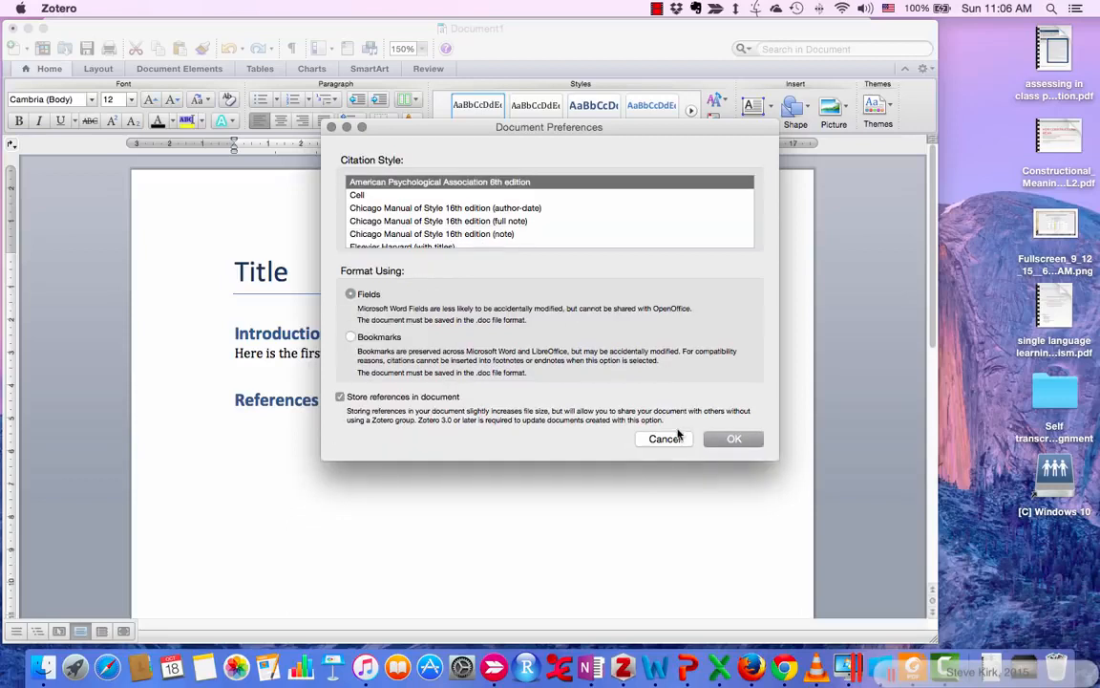
key(Return)
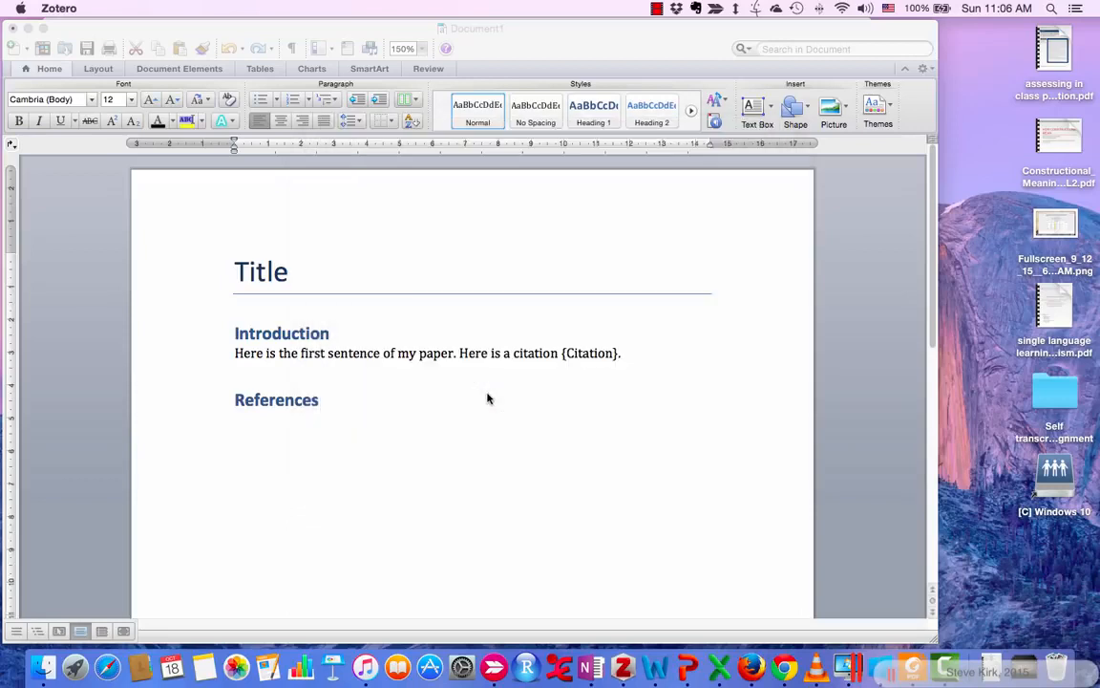
text(davies)
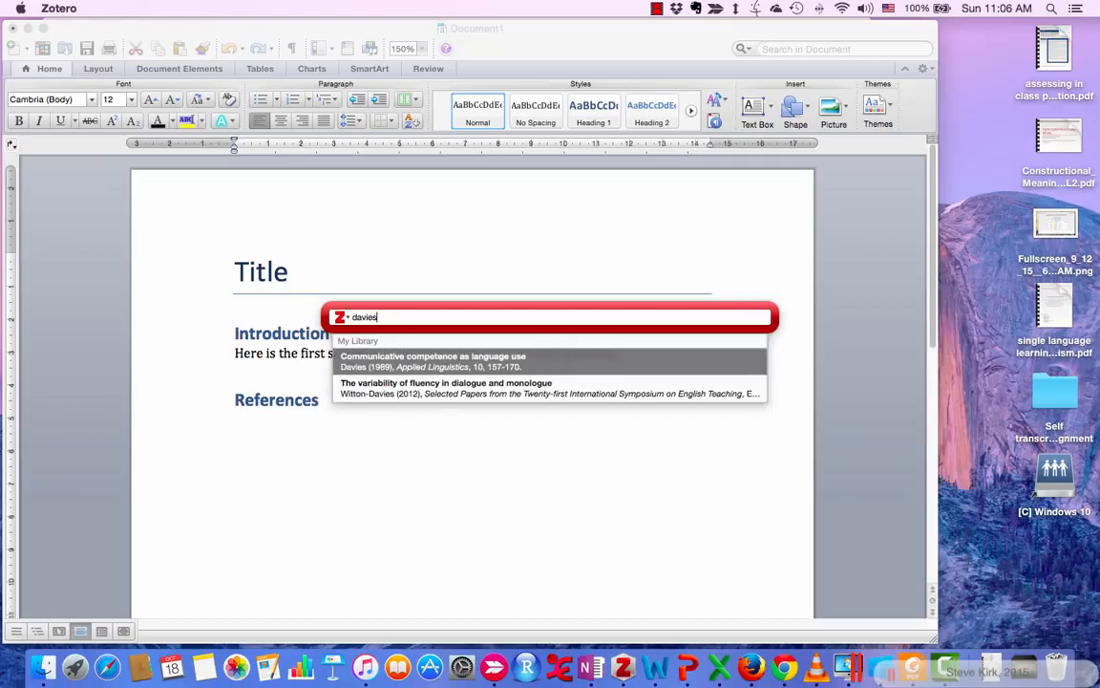
key(Return)
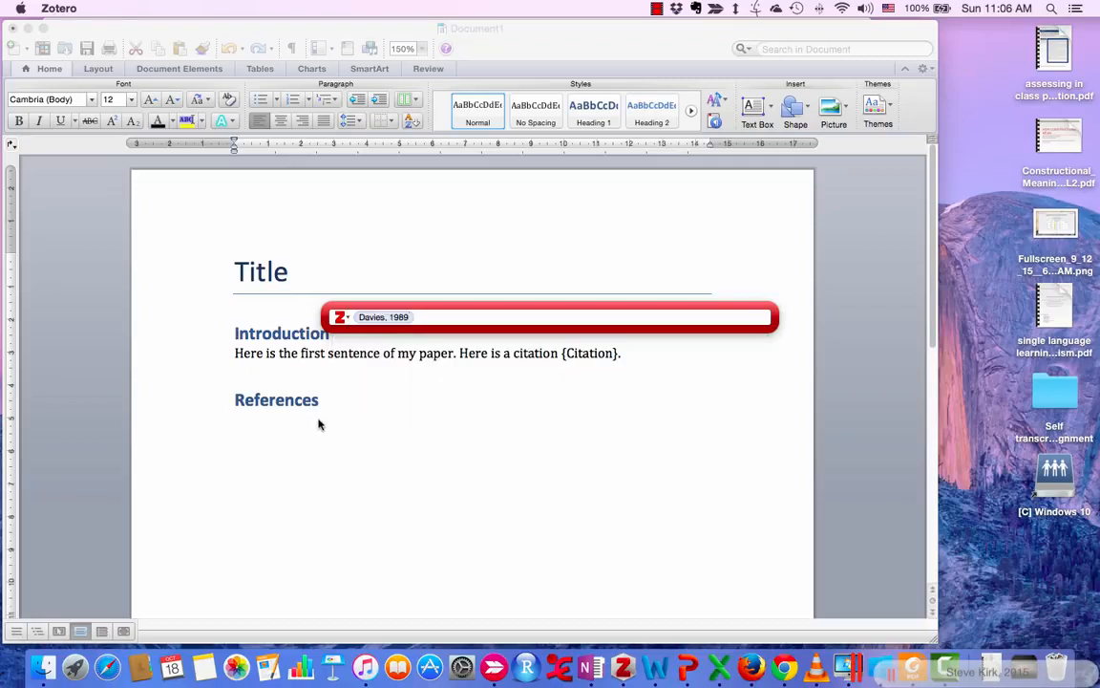
key(Return)
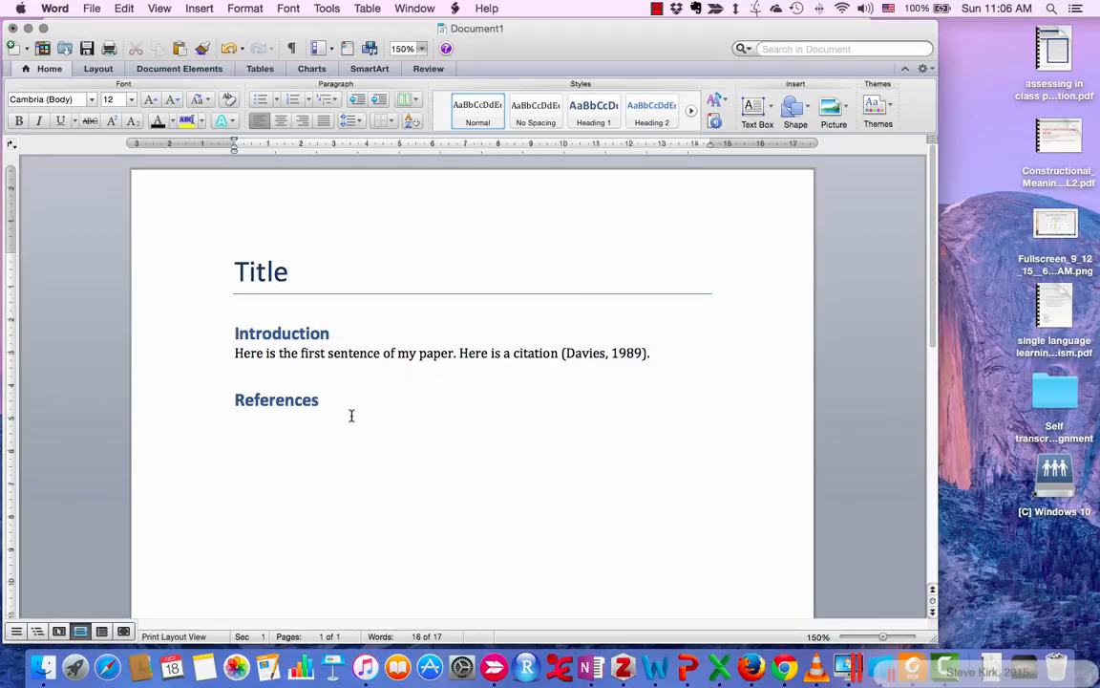
Step: Add a Zotero bibliography on a new line directly below the References heading
click(351, 415)
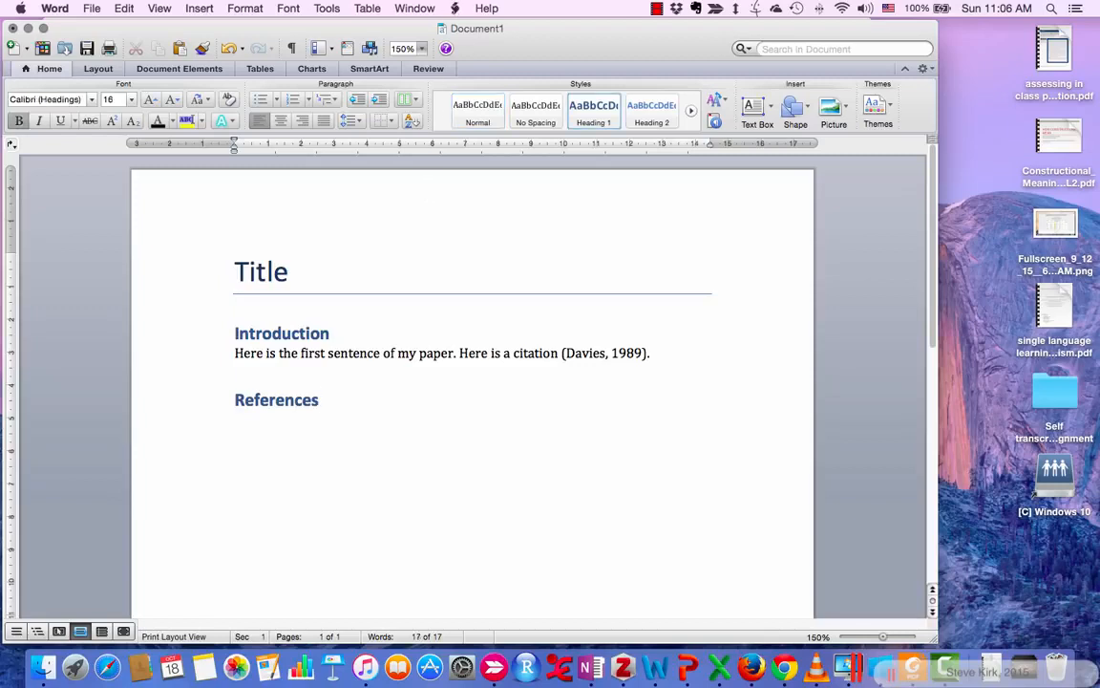
key(Return)
click(455, 8)
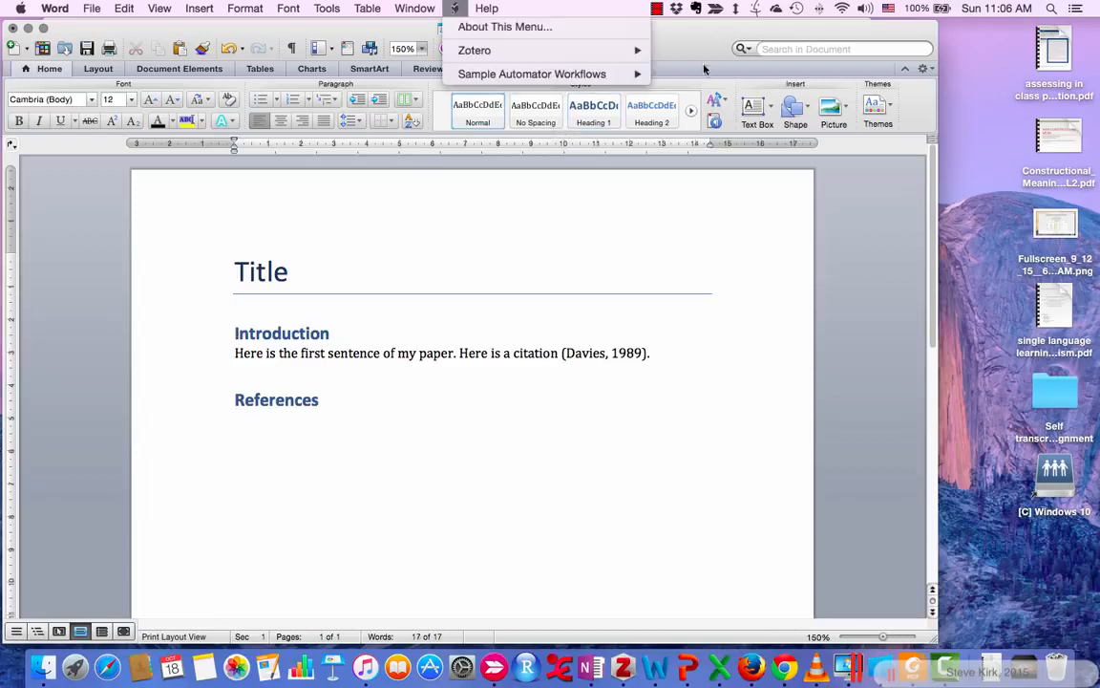
mouse_move(545, 51)
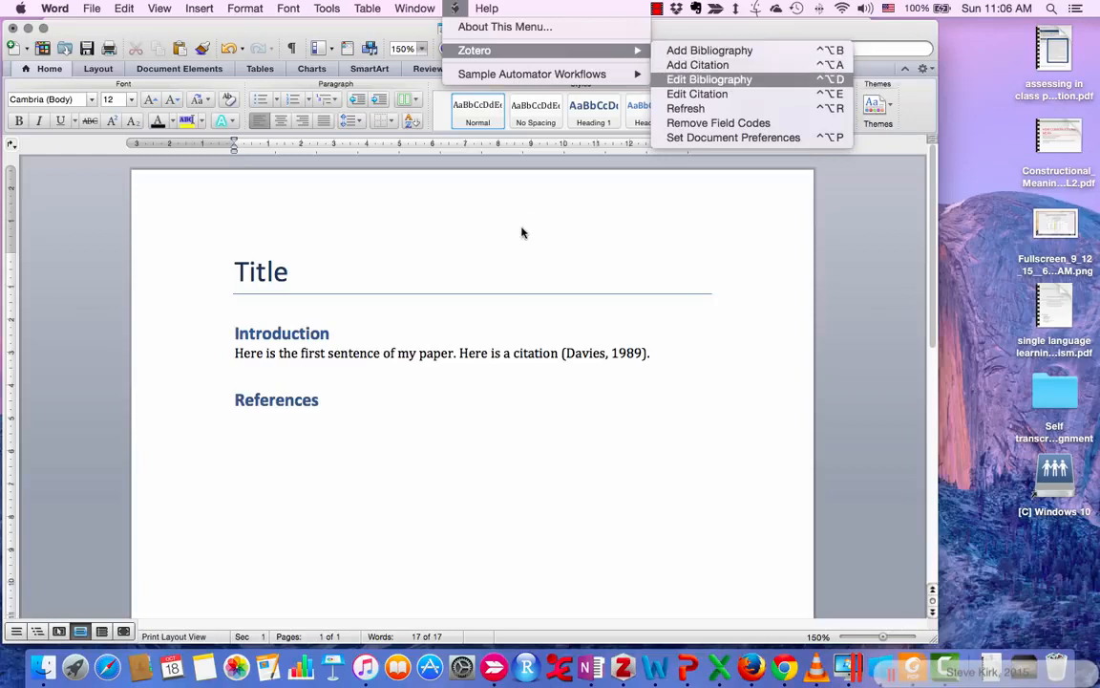
key(Up)
key(Up)
key(Return)
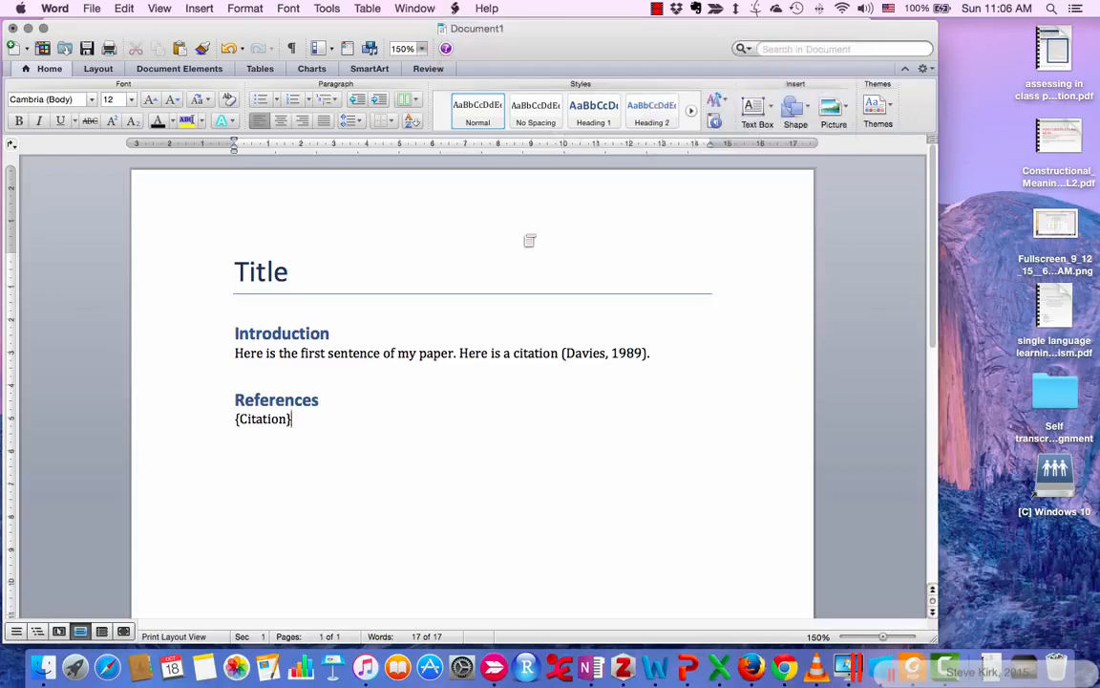